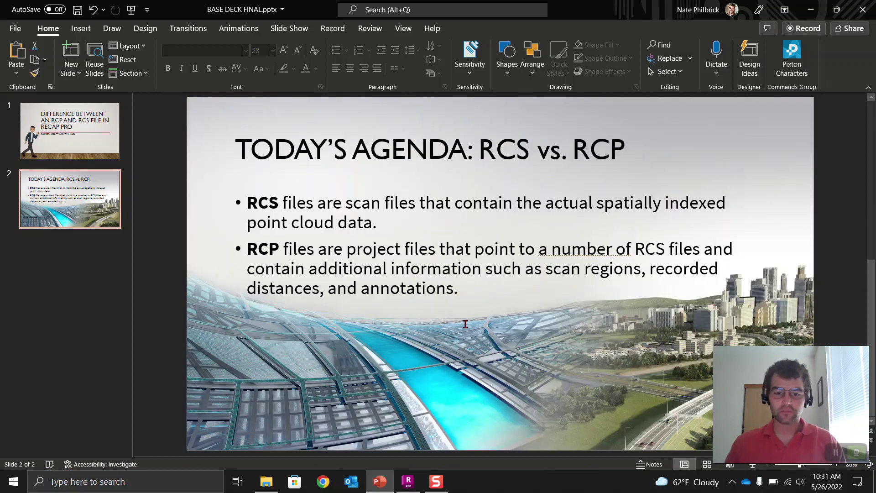
# - Switch from the 'Today's Agenda: RCS vs. RCP' slide to ReCap Pro's start screen
pyautogui.click(407, 481)
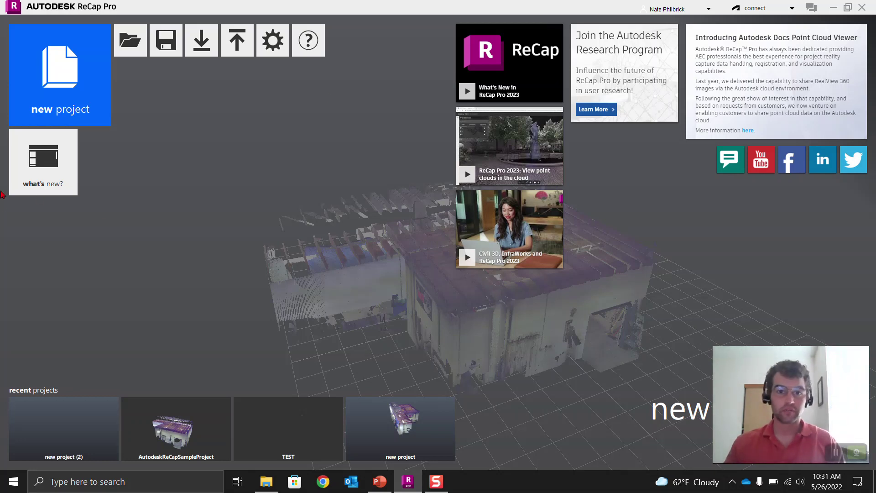
# - Open File Explorer at Downloads > VID, shift the window left and maximize it
pyautogui.click(274, 482)
pyautogui.moveTo(462, 26); pyautogui.dragTo(352, 27)
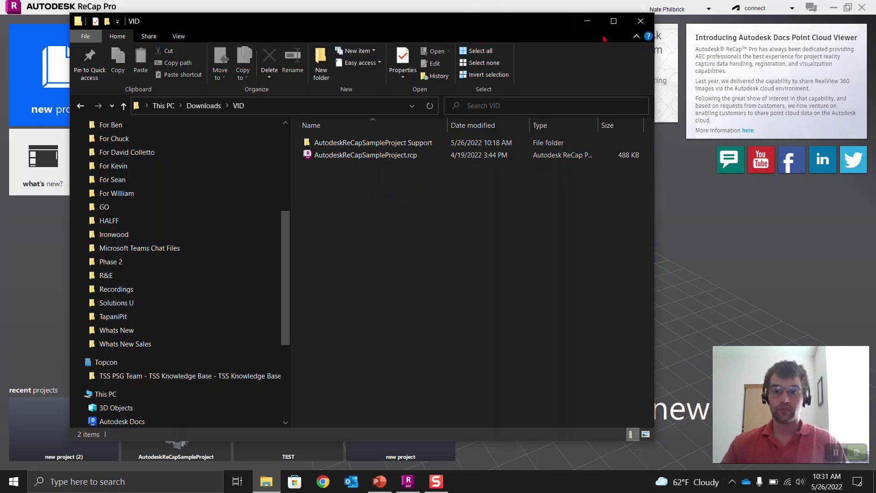
pyautogui.click(613, 21)
# - Open the AutodeskReCapSampleProject Support folder, check both techshop .rcs file sizes, then restore the window
pyautogui.doubleClick(286, 127)
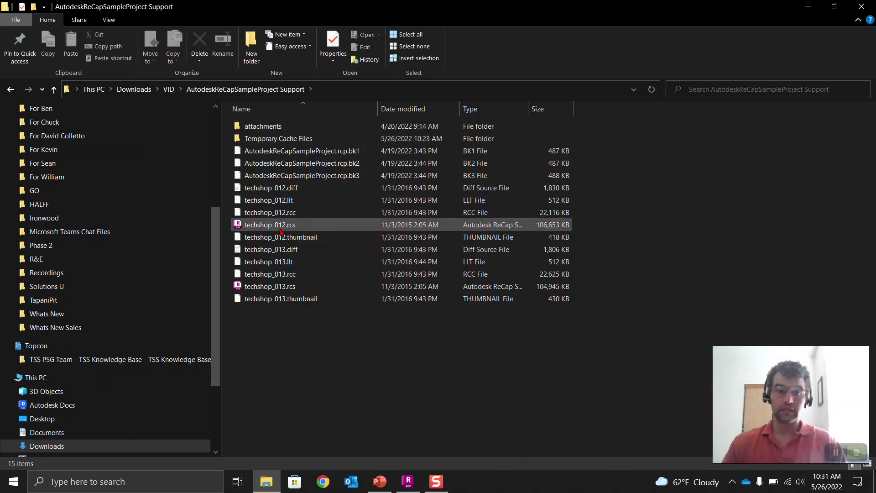
pyautogui.moveTo(280, 231)
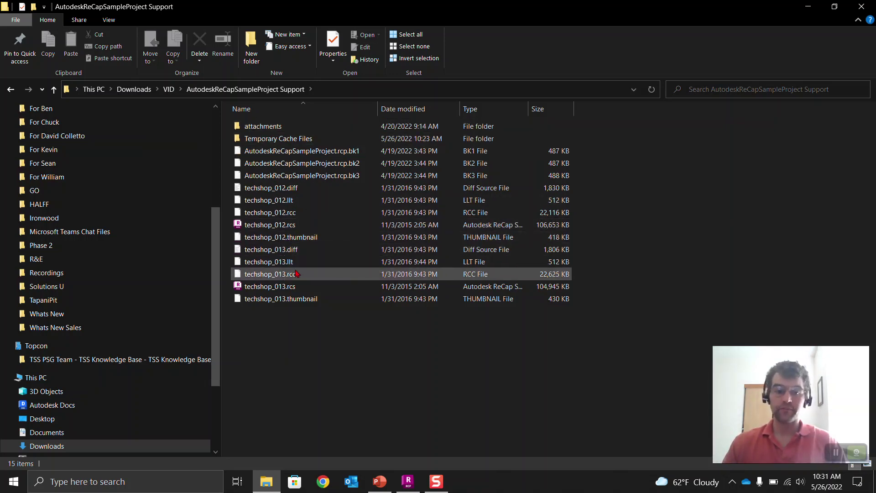
pyautogui.moveTo(295, 290)
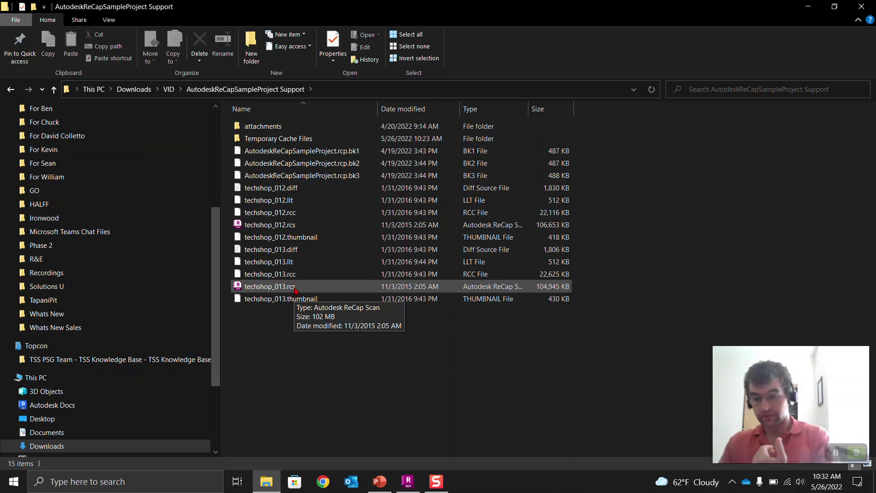
pyautogui.click(834, 7)
# - Open the AutodeskReCapSampleProject.rcp sample project in ReCap
pyautogui.click(587, 21)
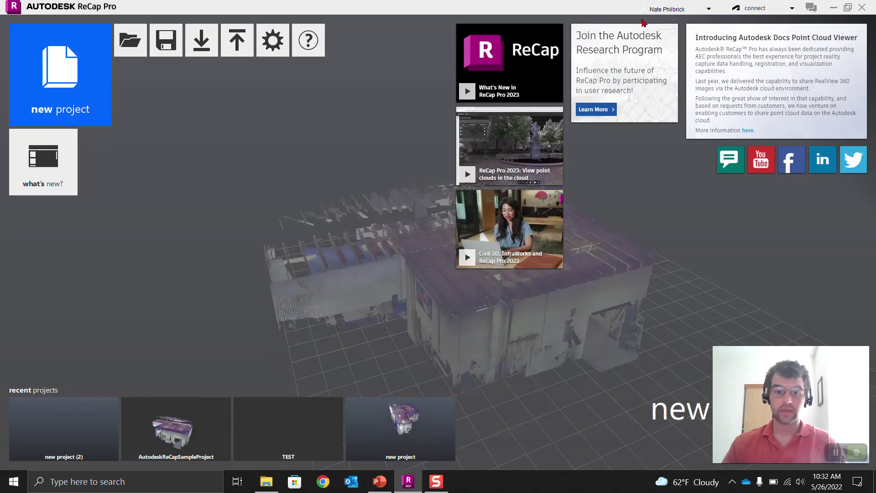
pyautogui.click(131, 41)
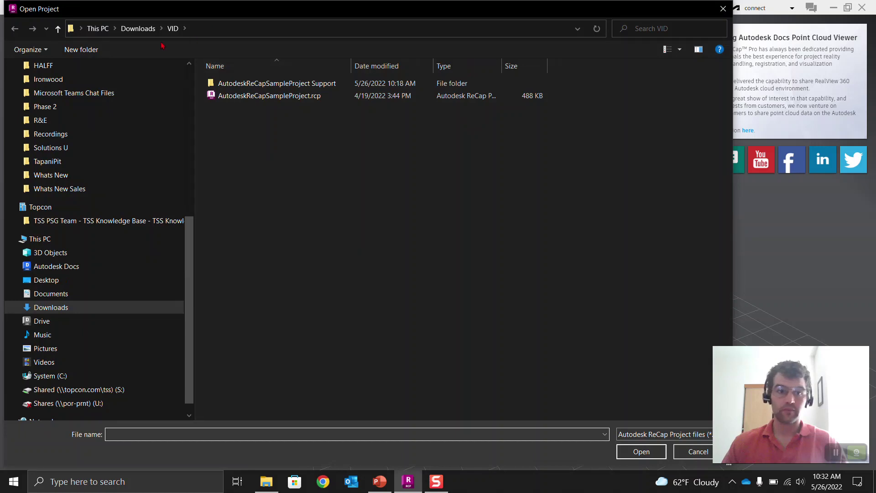
pyautogui.click(279, 96)
pyautogui.click(638, 451)
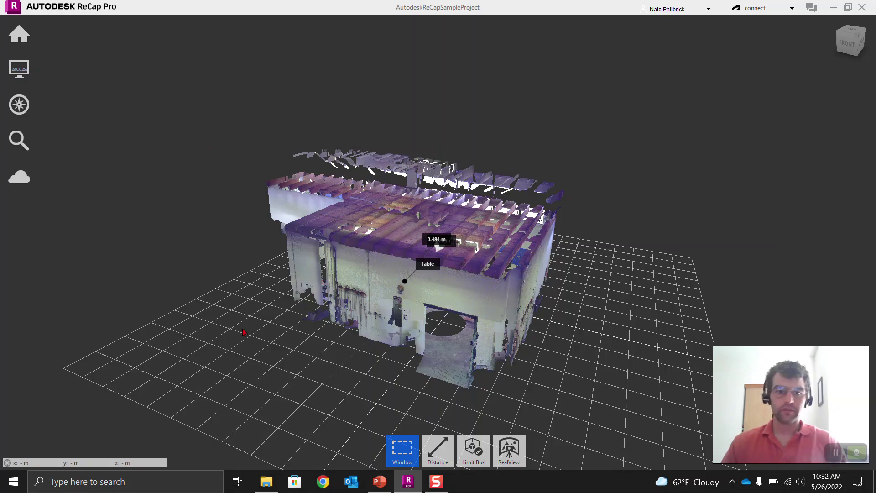
# - Enter the techshop_012 scan, compare RealView and 3D views, then move to the neighbouring scan
pyautogui.scroll(3, 330, 302)
pyautogui.moveTo(331, 303)
pyautogui.mouseDown()
pyautogui.moveTo(303, 233)
pyautogui.moveTo(456, 283)
pyautogui.mouseUp()
pyautogui.click(498, 301)
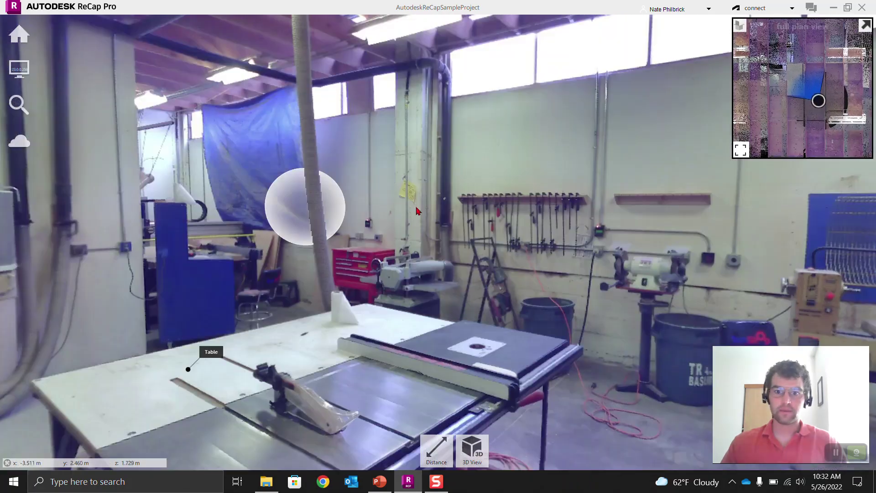
pyautogui.moveTo(706, 286); pyautogui.dragTo(240, 163)
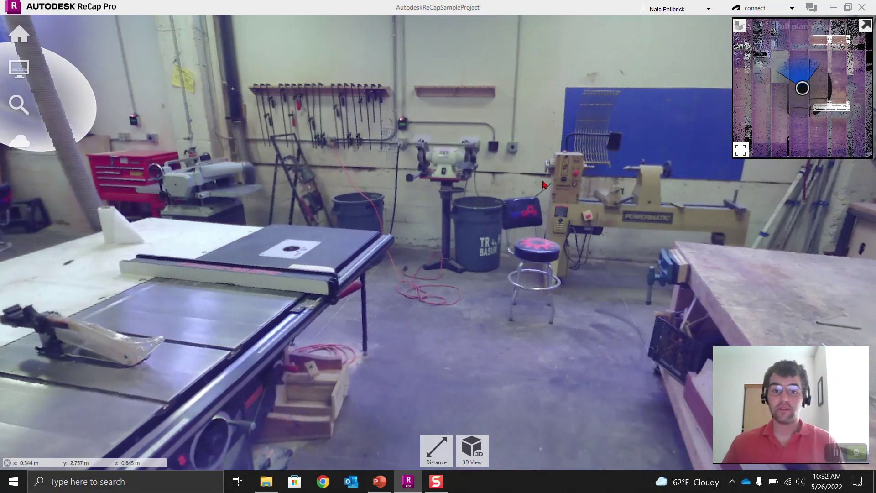
pyautogui.click(456, 399)
pyautogui.click(472, 449)
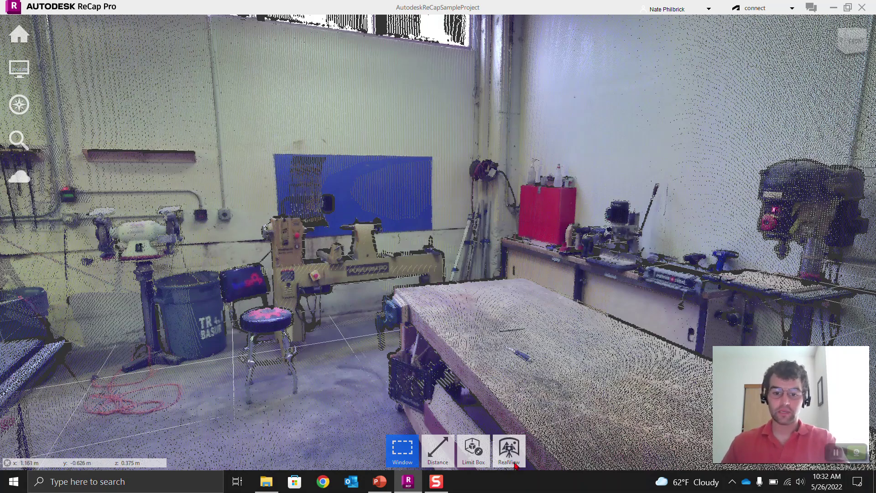
pyautogui.click(508, 450)
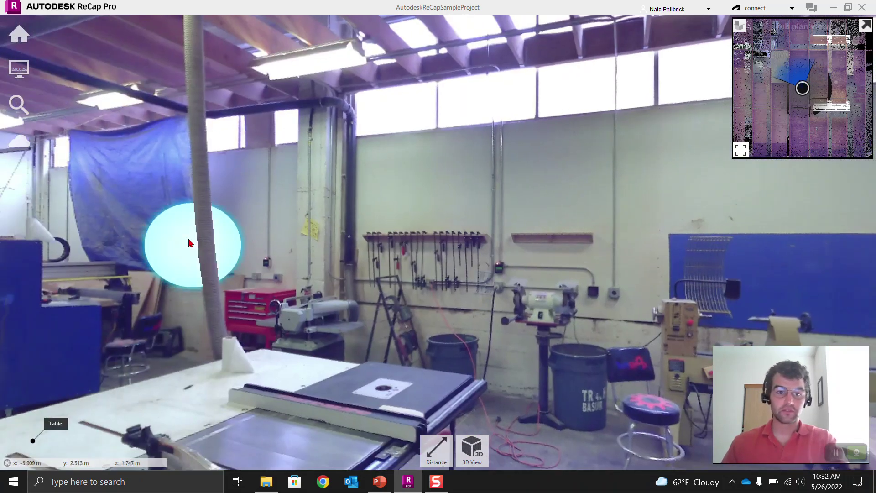
pyautogui.click(190, 243)
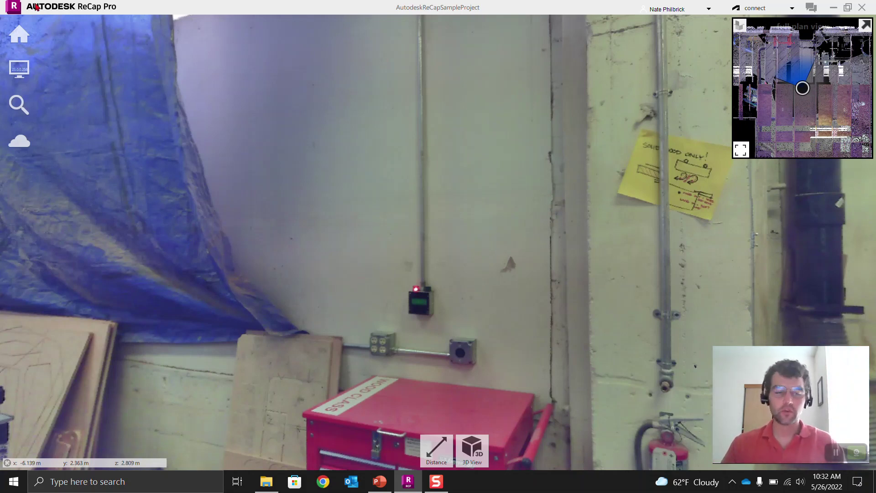
pyautogui.moveTo(21, 36)
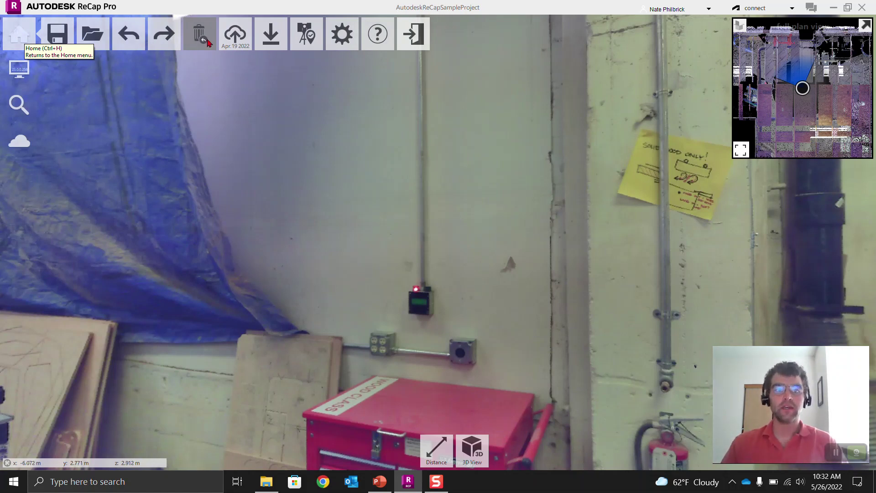
# - Review both scans' panoramas in the Registration view, then return to the start screen
pyautogui.moveTo(298, 40)
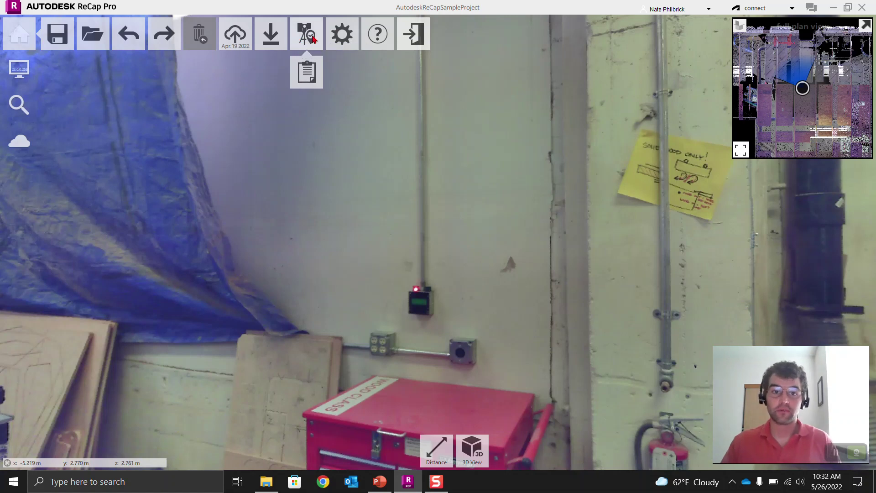
pyautogui.click(307, 34)
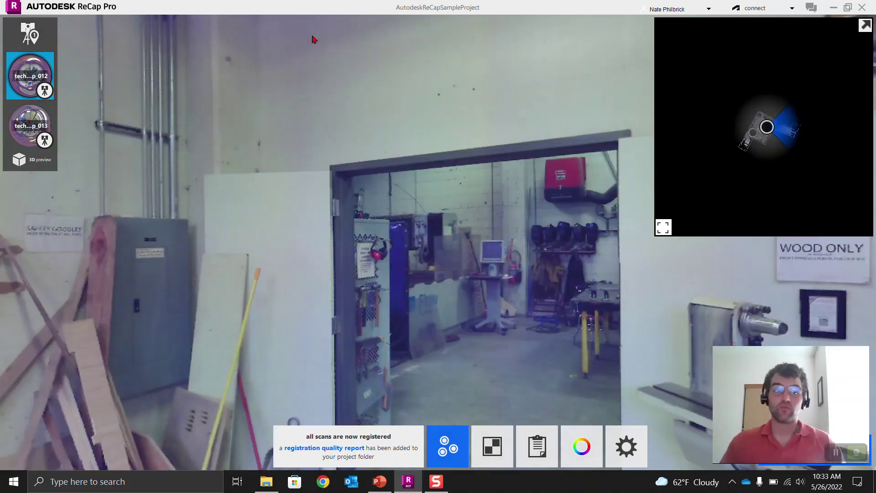
pyautogui.moveTo(518, 92); pyautogui.dragTo(235, 209)
pyautogui.moveTo(538, 234); pyautogui.dragTo(135, 145)
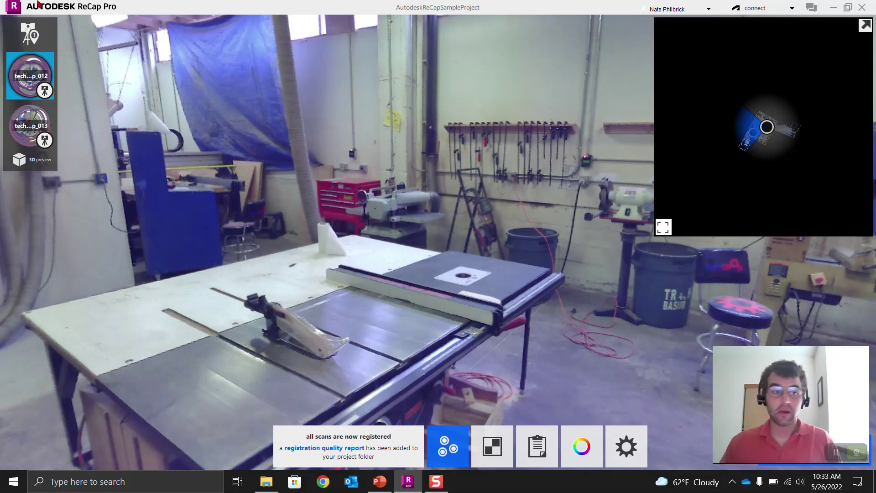
pyautogui.moveTo(460, 280); pyautogui.dragTo(182, 201)
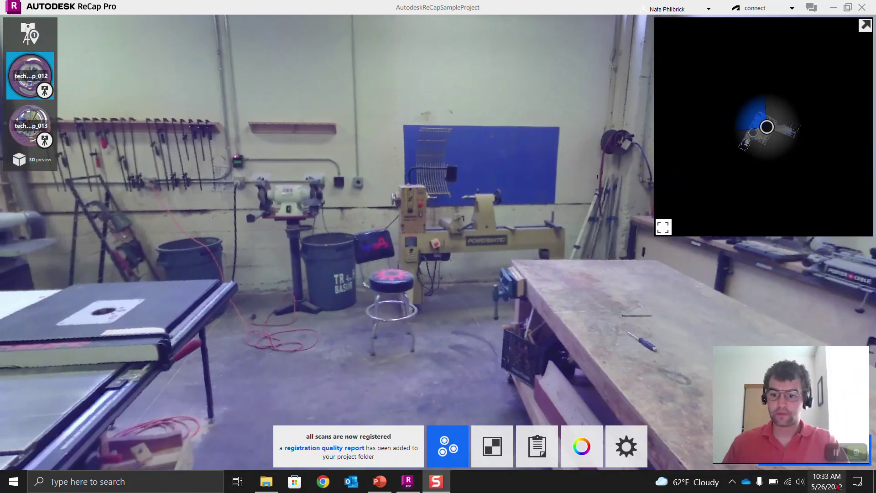
pyautogui.click(783, 452)
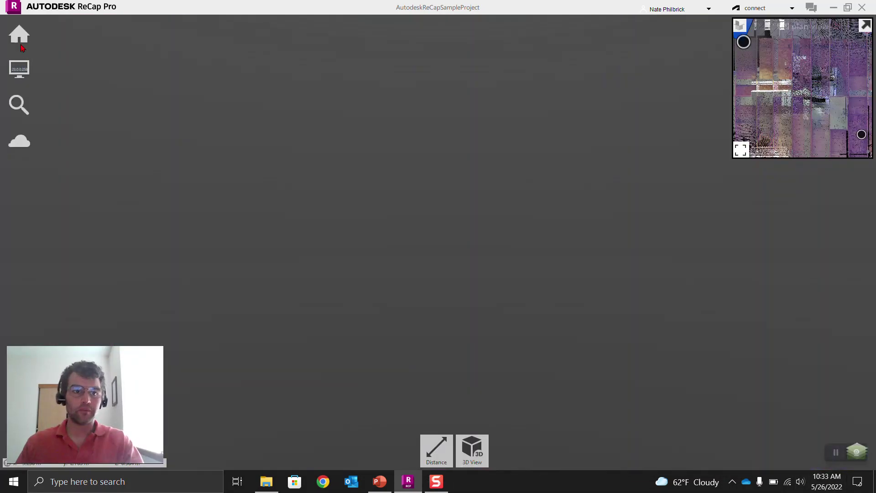
pyautogui.click(20, 40)
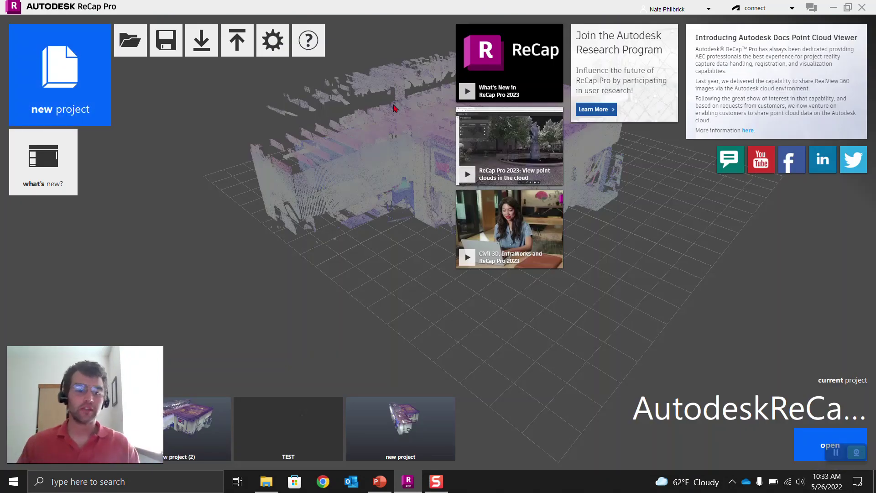
# - Create a default-named new project importing techshop_012.rcs and techshop_013.rcs from VID > Support
pyautogui.click(73, 87)
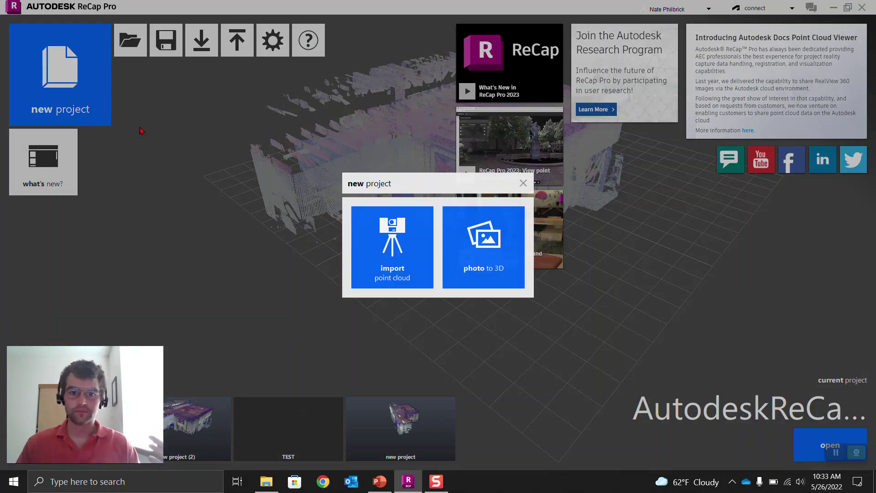
pyautogui.click(407, 241)
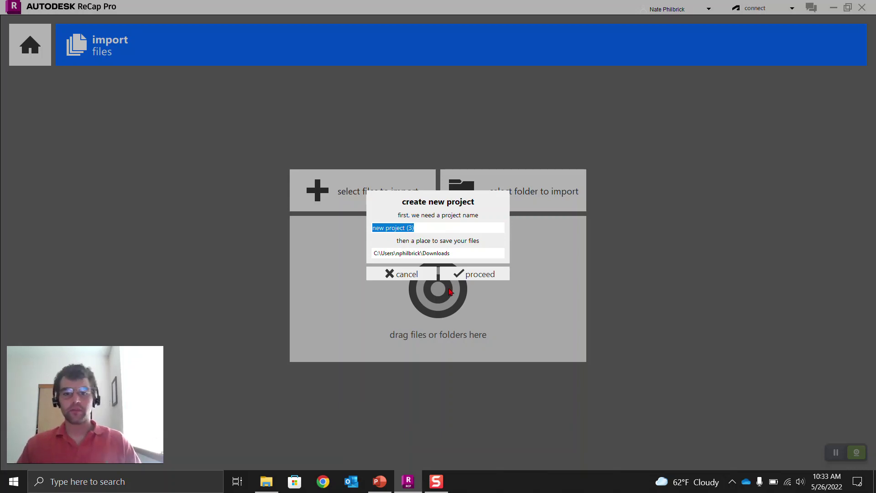
pyautogui.click(458, 273)
pyautogui.click(343, 204)
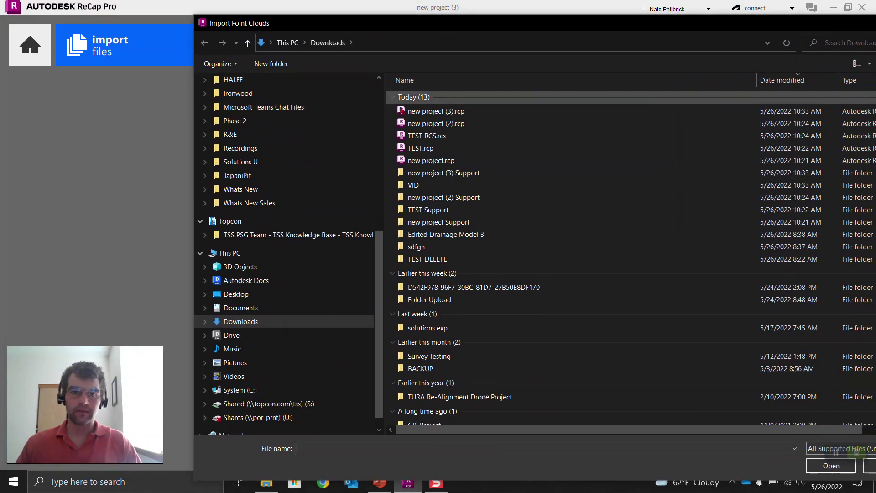
pyautogui.doubleClick(437, 184)
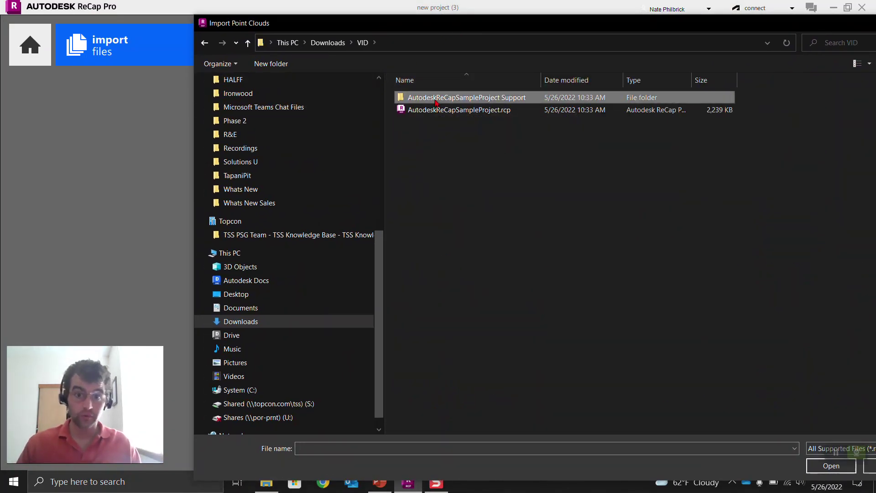
pyautogui.doubleClick(436, 98)
pyautogui.moveTo(456, 186); pyautogui.dragTo(419, 129)
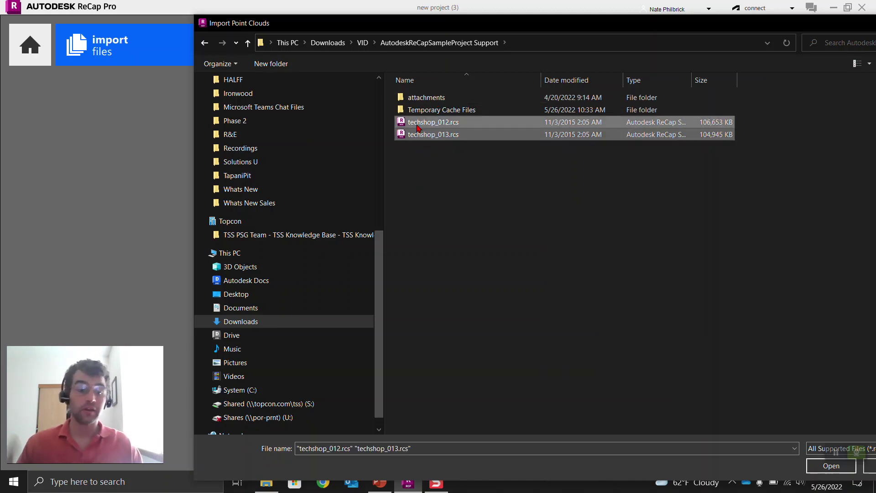
pyautogui.click(816, 468)
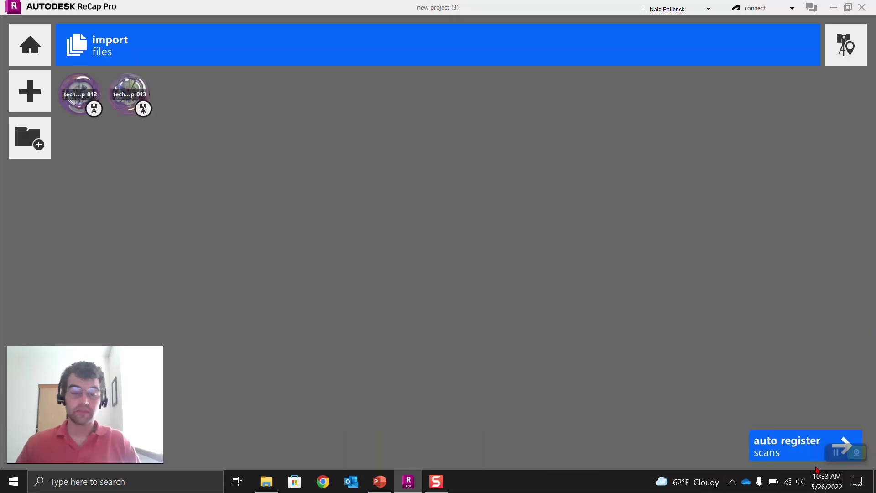
# - Skip registration, orbit the imported point cloud, and enter the techshop_012 scan's panorama
pyautogui.moveTo(768, 448)
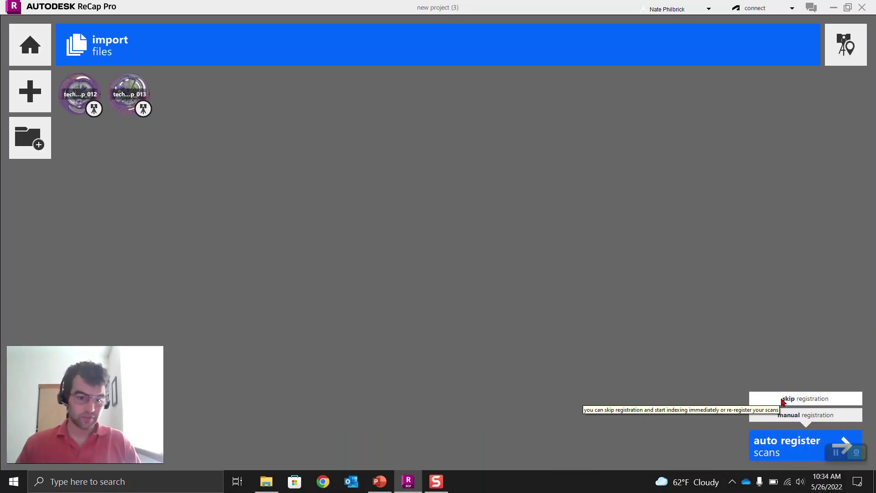
pyautogui.click(782, 400)
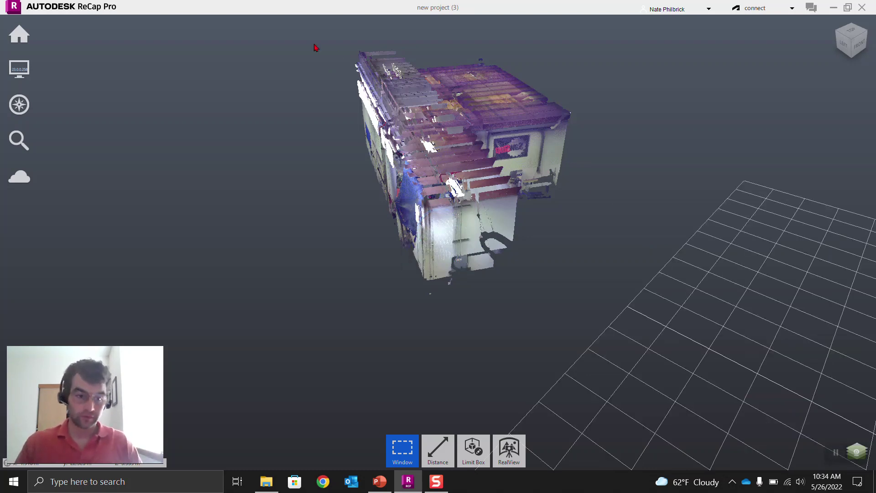
pyautogui.moveTo(18, 35)
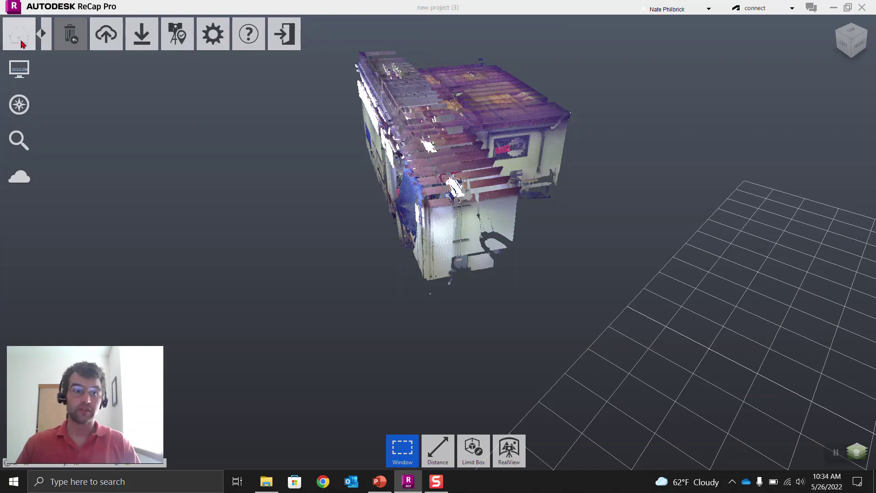
pyautogui.moveTo(631, 237); pyautogui.dragTo(519, 257)
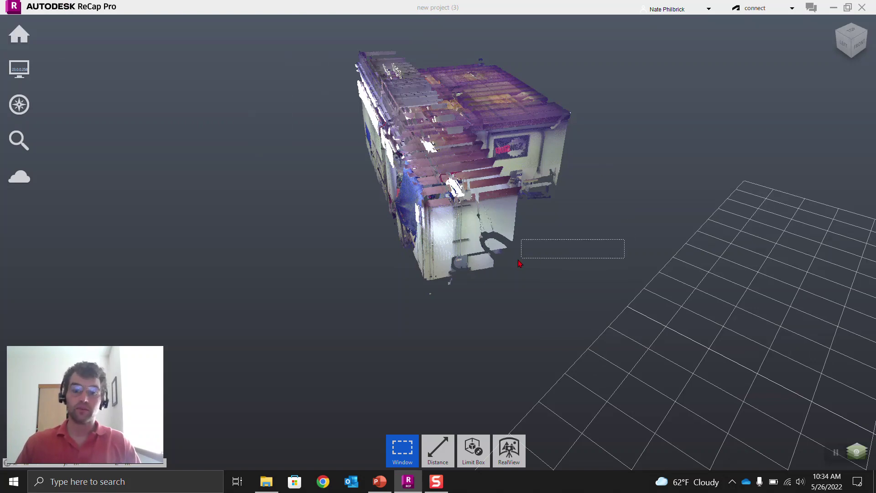
pyautogui.moveTo(618, 282)
pyautogui.mouseDown(button='middle')
pyautogui.moveTo(536, 309)
pyautogui.moveTo(354, 276)
pyautogui.moveTo(732, 280)
pyautogui.moveTo(293, 423)
pyautogui.moveTo(310, 381)
pyautogui.moveTo(330, 261)
pyautogui.moveTo(347, 259)
pyautogui.mouseUp(button='middle')
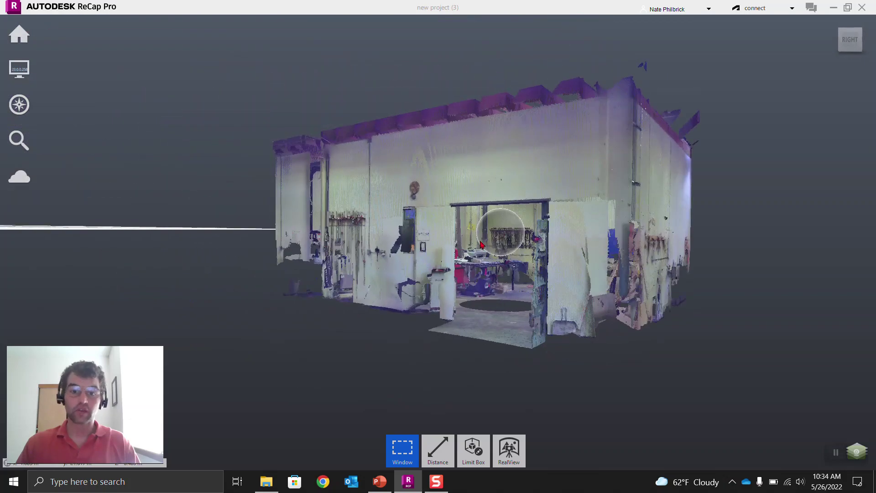
pyautogui.moveTo(488, 240)
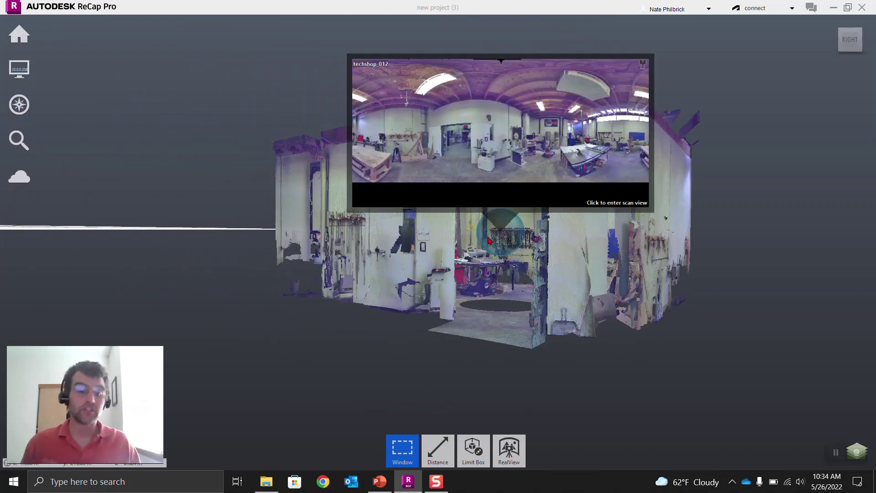
pyautogui.click(488, 240)
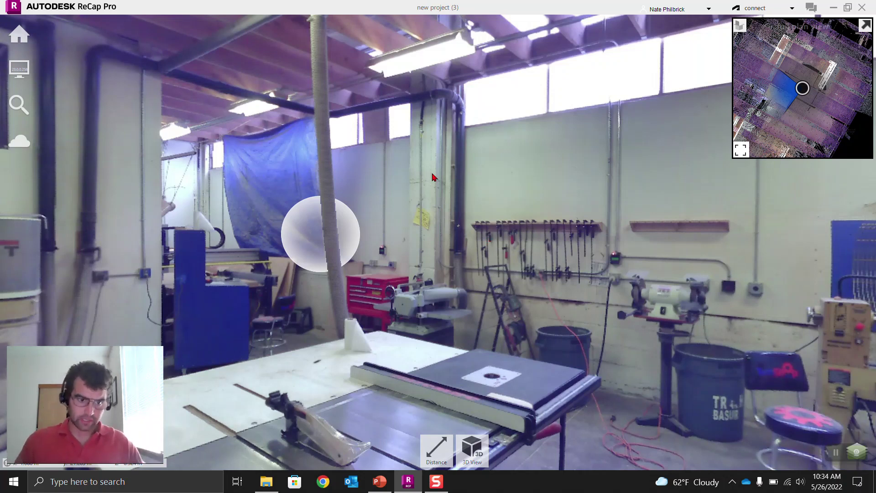
pyautogui.moveTo(20, 44)
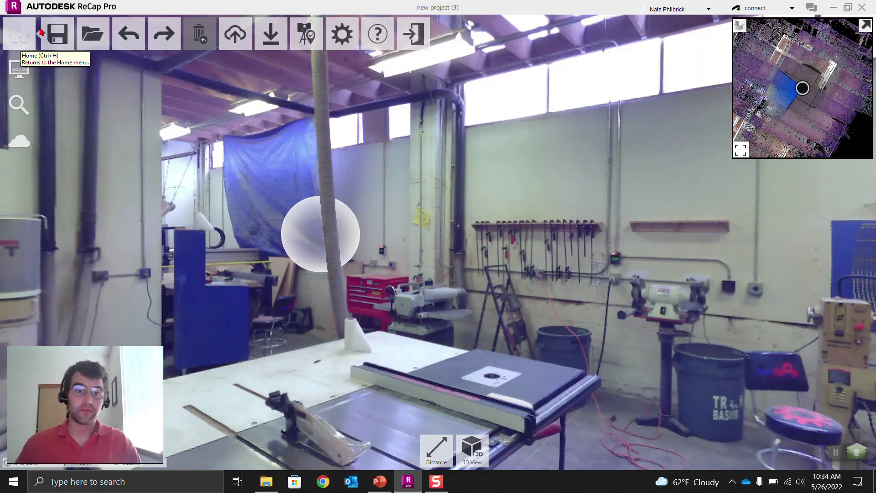
# - Export the project as Unified RCP named 'RCP EXPORT' into Downloads\VID and confirm unifying
pyautogui.moveTo(266, 34)
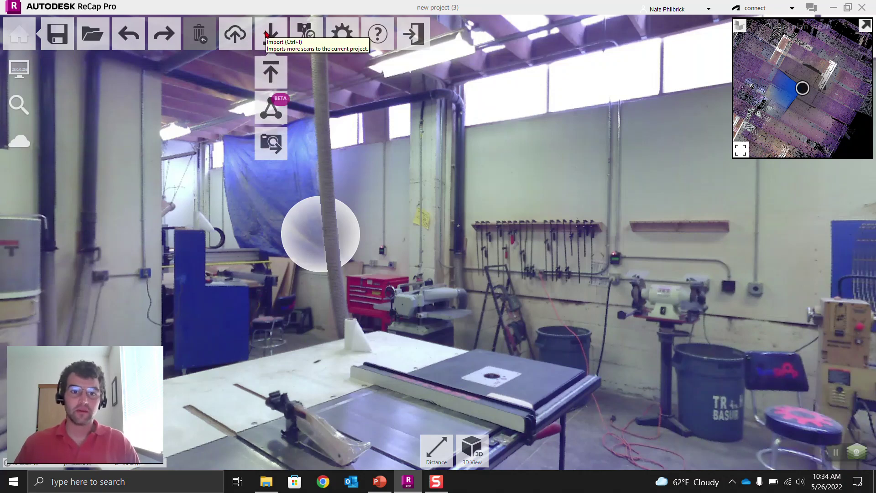
pyautogui.click(269, 72)
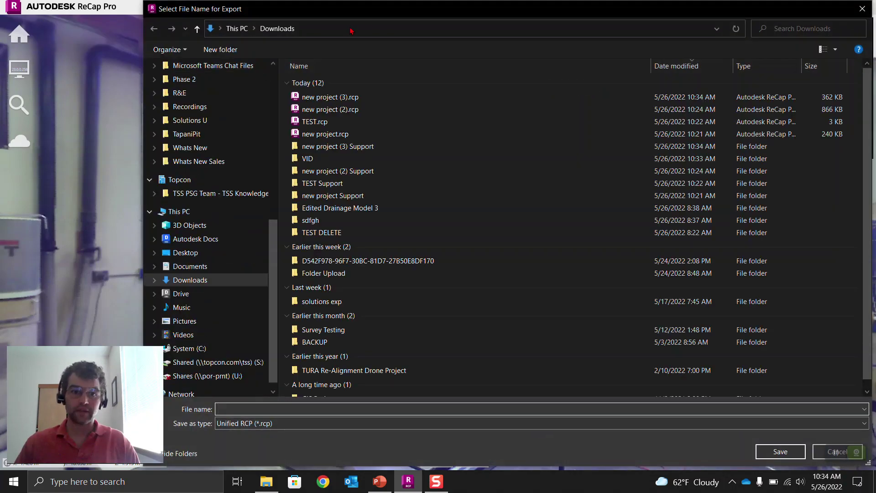
pyautogui.doubleClick(315, 158)
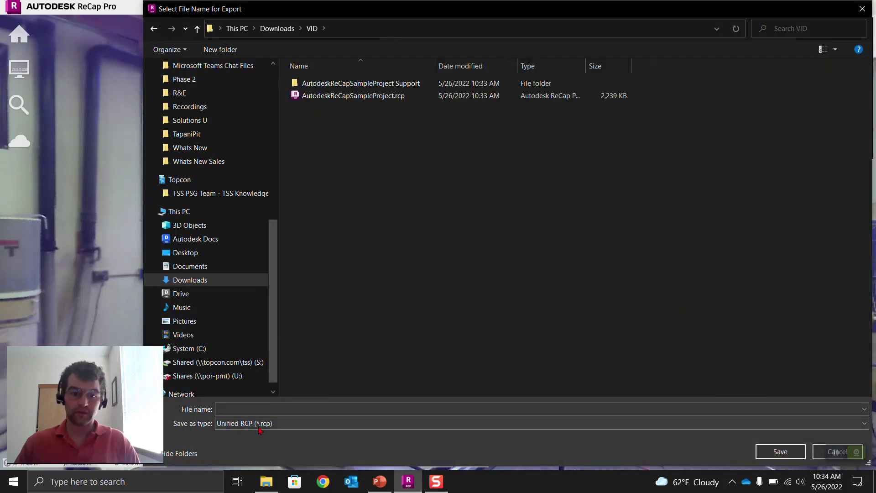
pyautogui.click(260, 412)
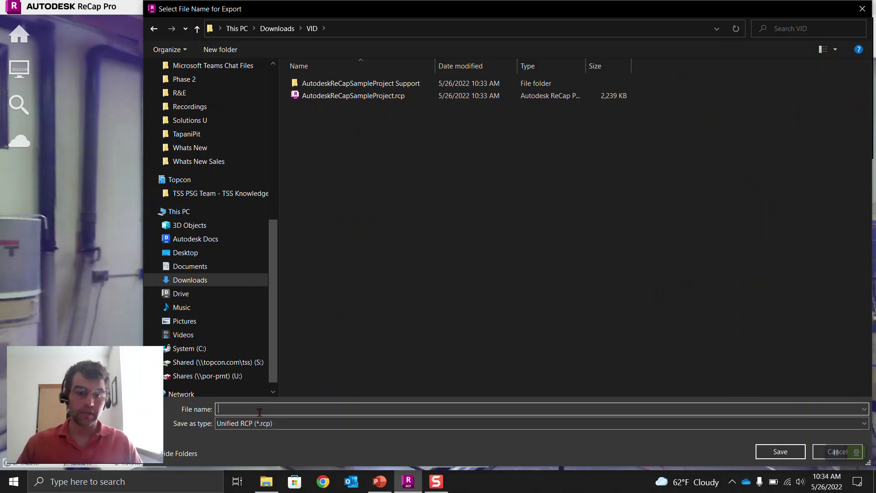
pyautogui.write('RCP EXPORT')
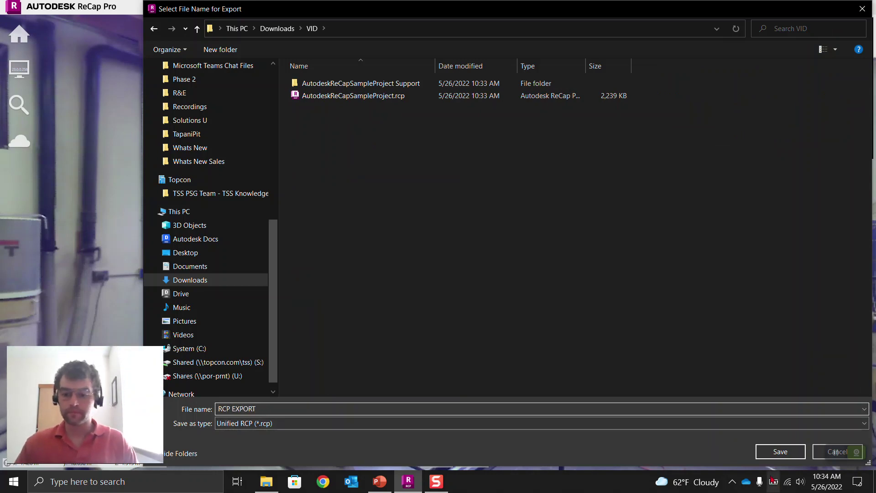
pyautogui.click(773, 454)
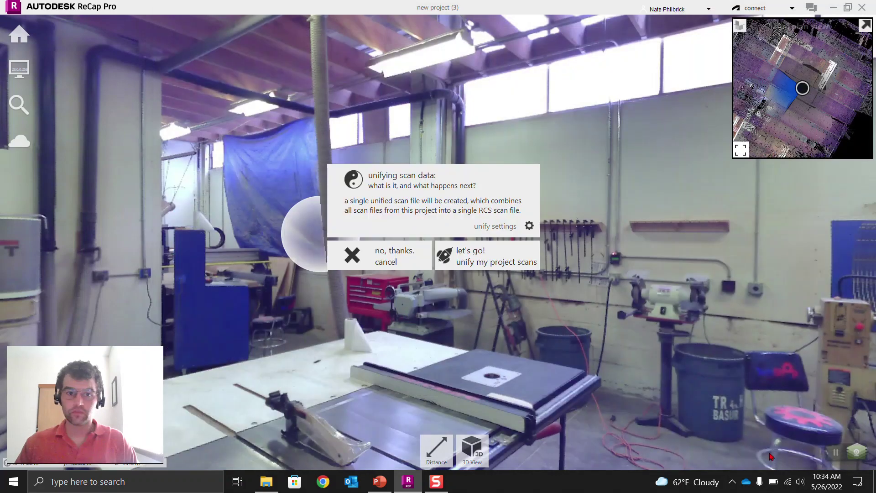
pyautogui.click(489, 263)
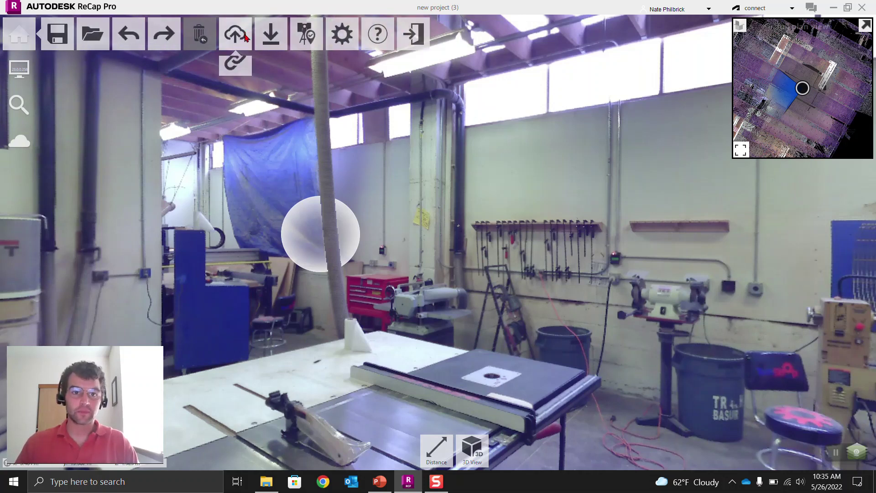
# - Export the project again as Unified RCS (*.rcs) named 'RCS EXPORT' and confirm unifying
pyautogui.moveTo(271, 35)
pyautogui.click(269, 73)
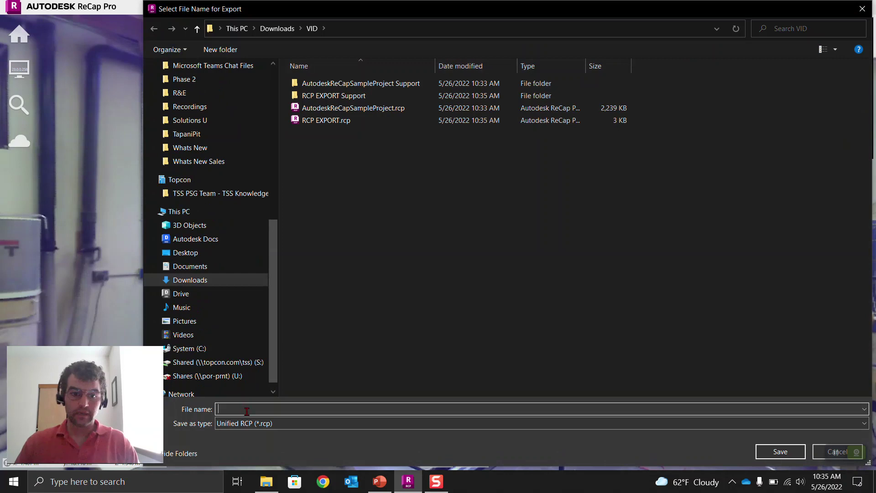
pyautogui.click(251, 424)
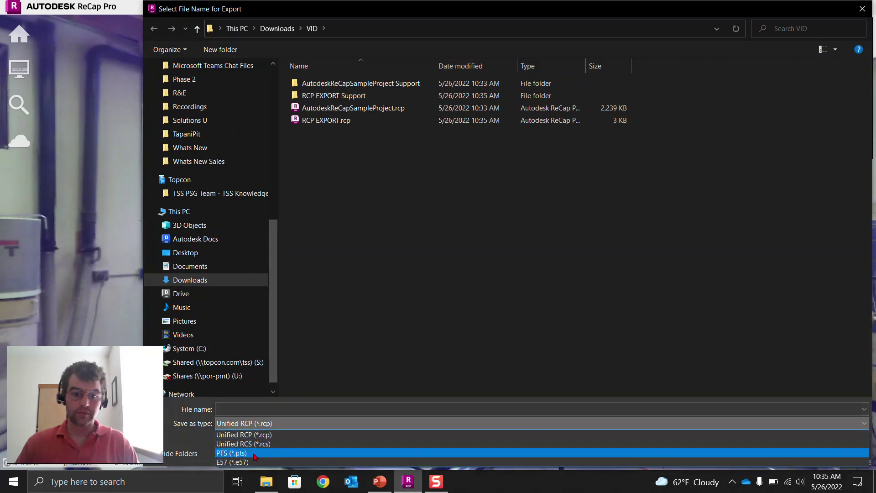
pyautogui.click(252, 442)
pyautogui.click(251, 409)
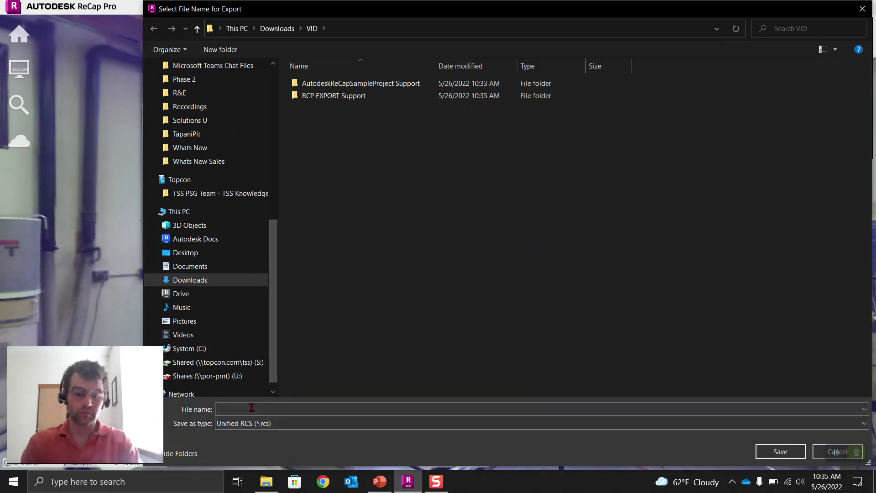
pyautogui.write('RCSP')
pyautogui.write(' EXPORT')
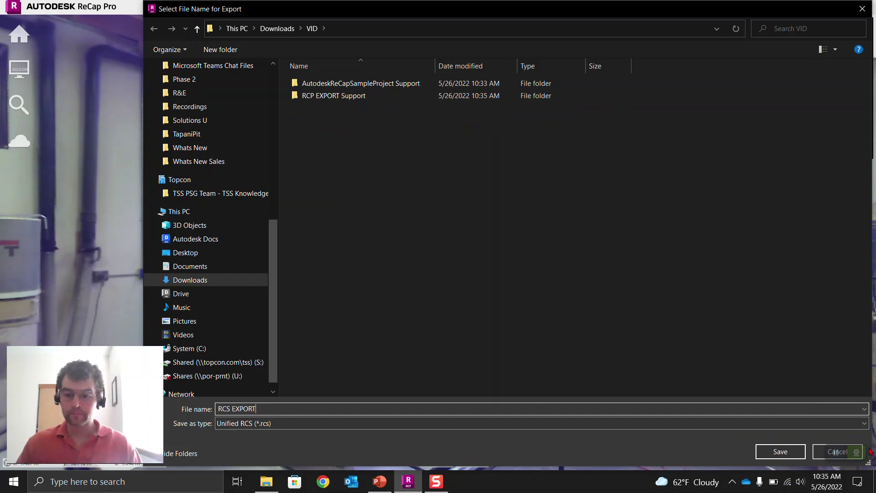
pyautogui.click(776, 453)
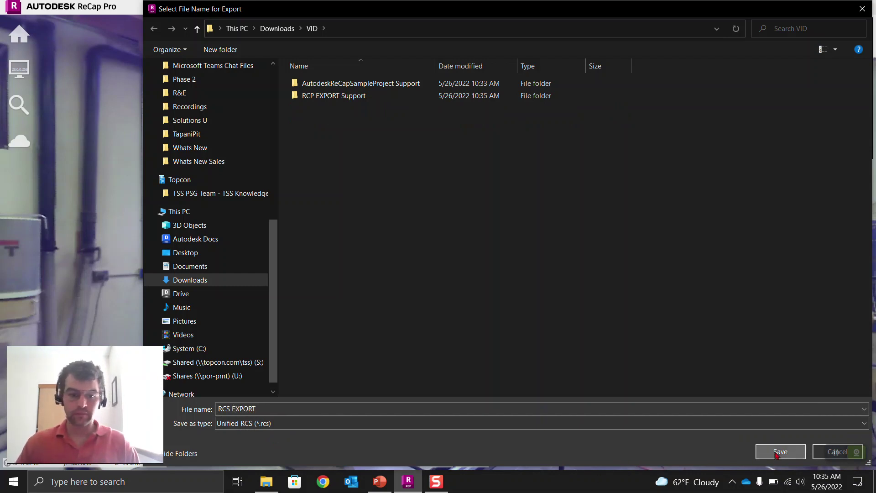
pyautogui.click(472, 254)
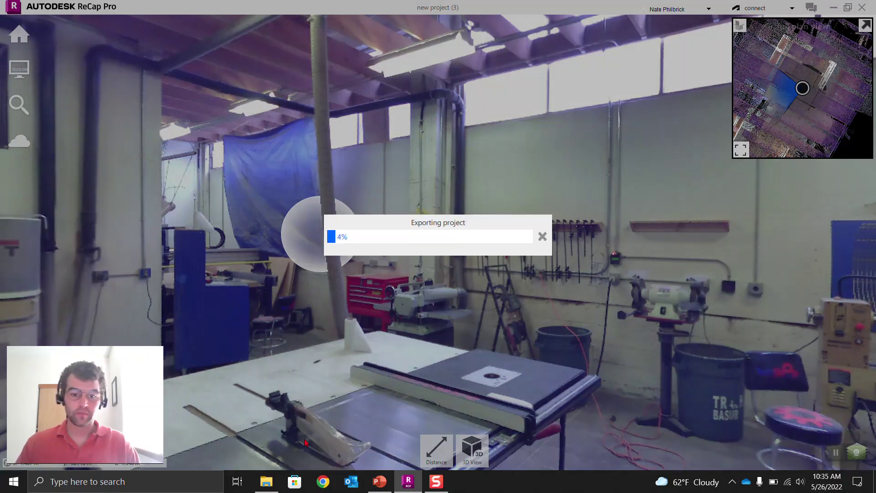
pyautogui.click(266, 481)
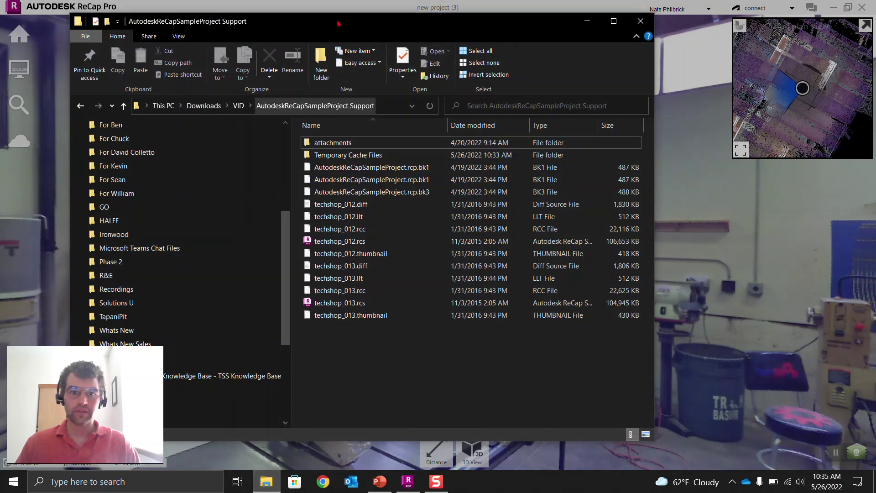
# - Go up to the VID folder in a maximized Explorer and select RCP EXPORT.rcp
pyautogui.moveTo(338, 22); pyautogui.dragTo(444, 13)
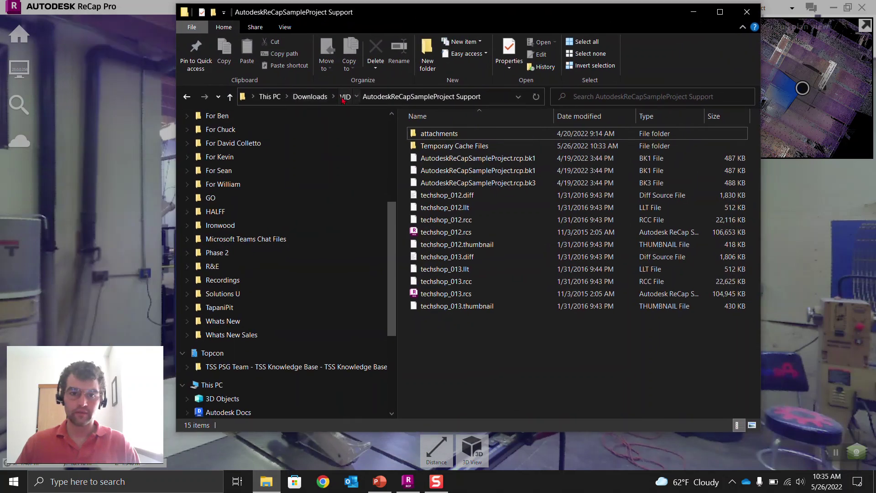
pyautogui.click(343, 97)
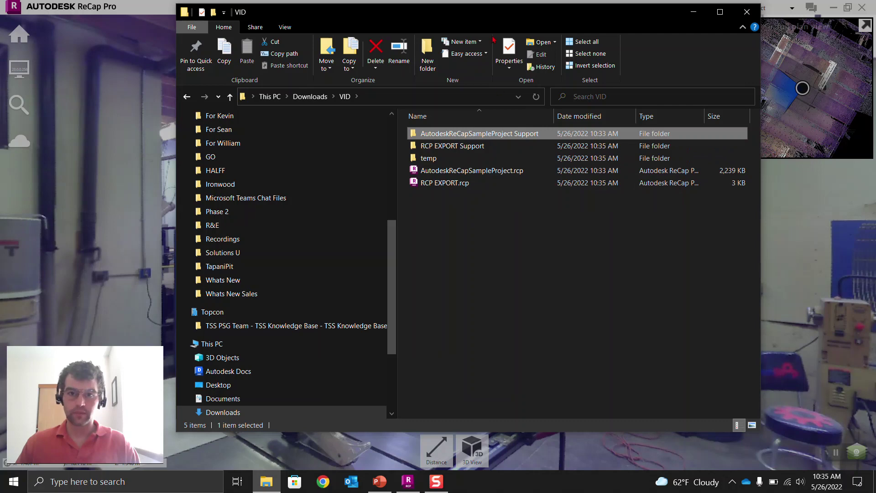
pyautogui.moveTo(467, 16); pyautogui.dragTo(434, 21)
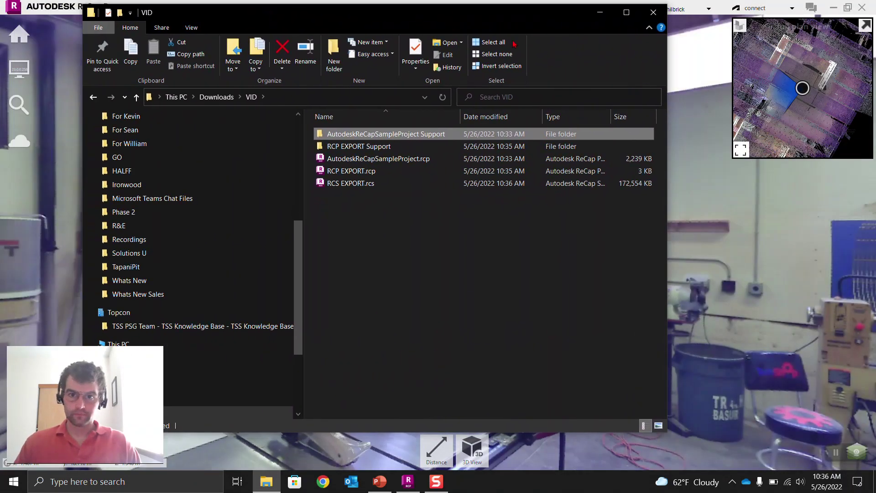
pyautogui.click(634, 20)
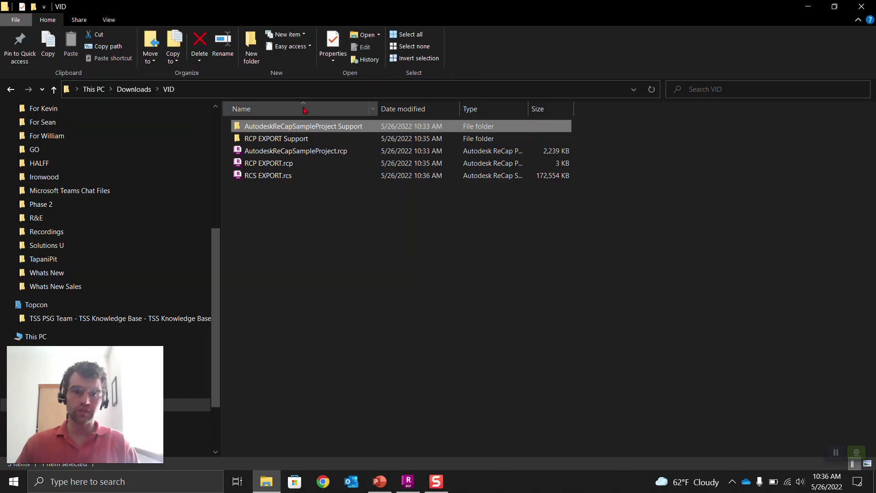
pyautogui.click(293, 165)
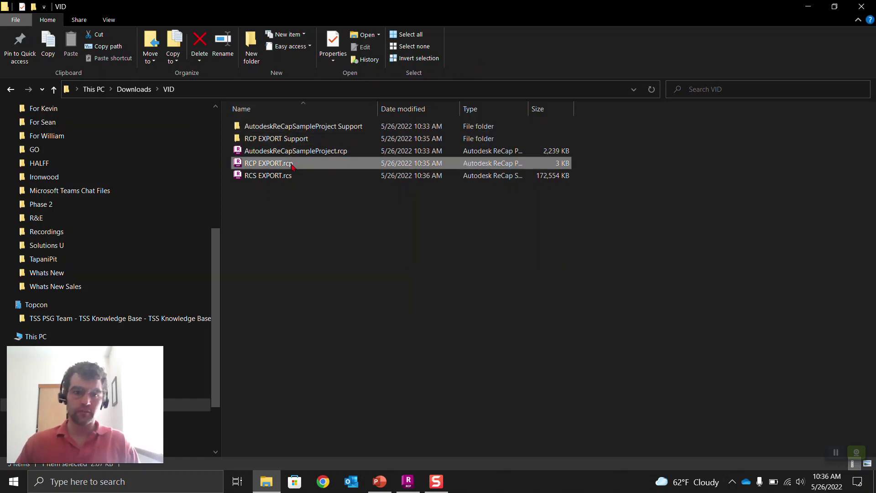
# - Inspect the RCP EXPORT Support folder's .rcs file, return to VID, and minimize Explorer
pyautogui.doubleClick(286, 142)
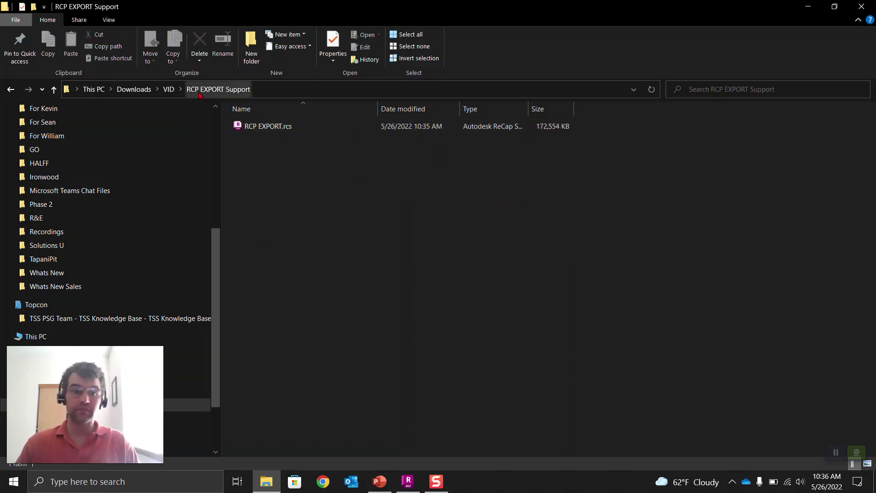
pyautogui.click(169, 90)
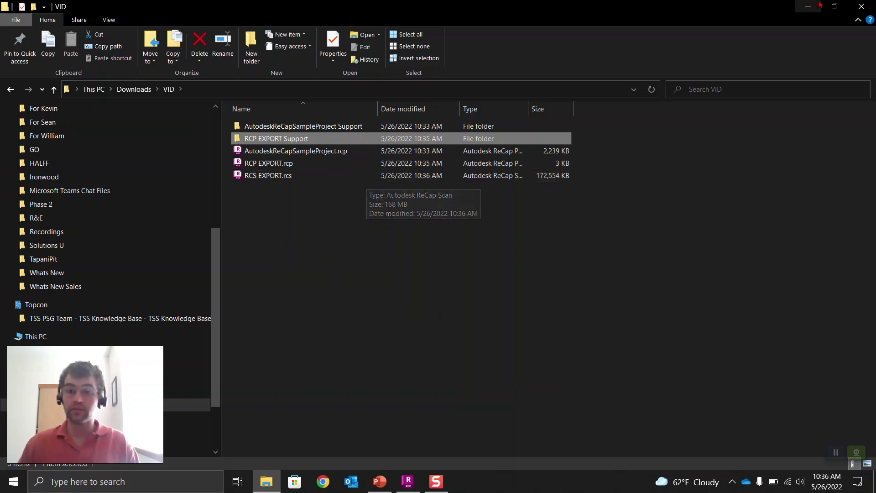
pyautogui.click(840, 9)
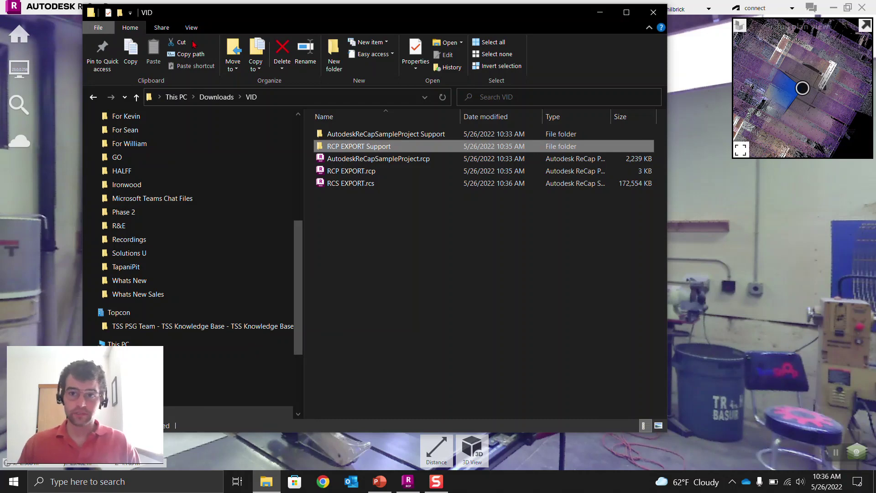
pyautogui.click(608, 14)
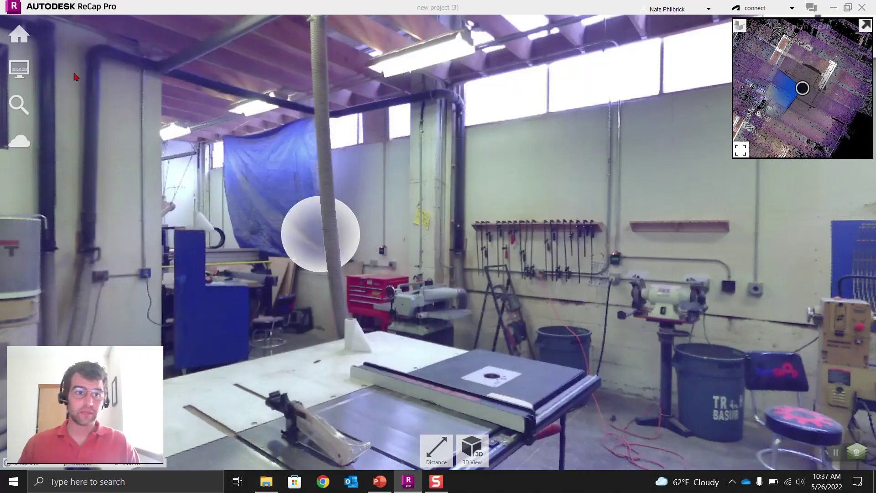
# - Open RCP EXPORT.rcp from Downloads > VID without saving the current project
pyautogui.click(24, 37)
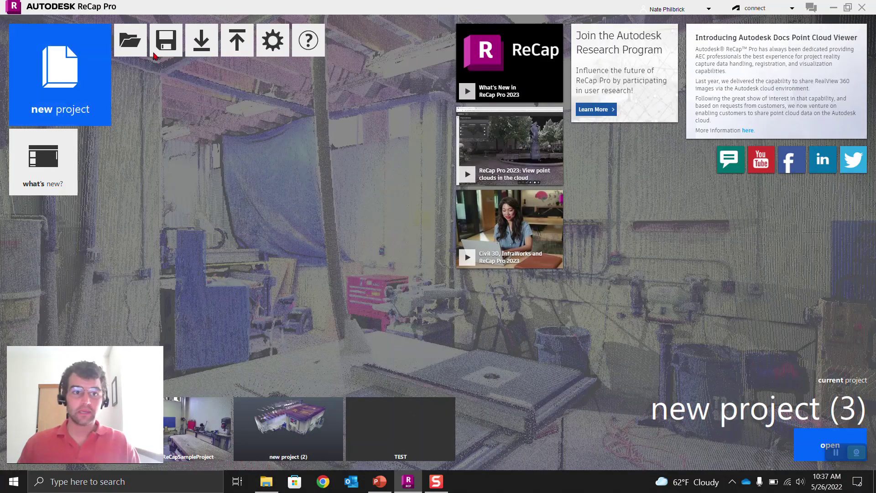
pyautogui.click(129, 45)
pyautogui.click(439, 268)
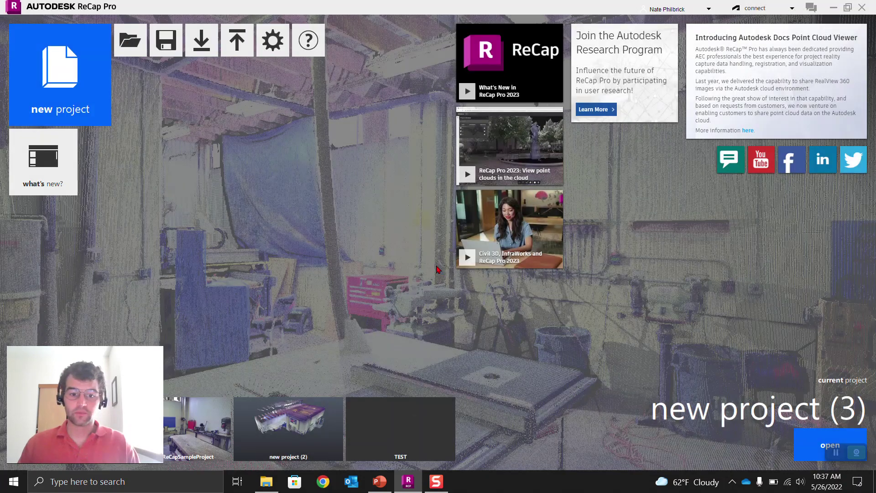
pyautogui.moveTo(460, 18); pyautogui.dragTo(422, 25)
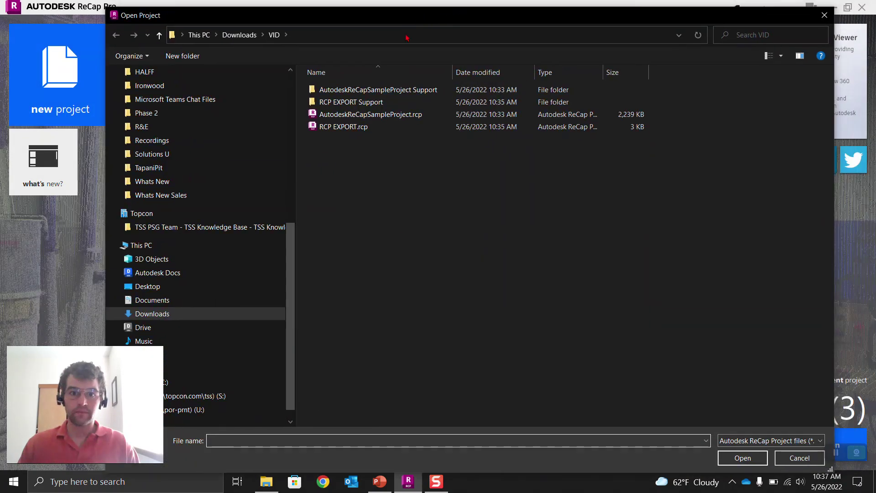
pyautogui.click(366, 130)
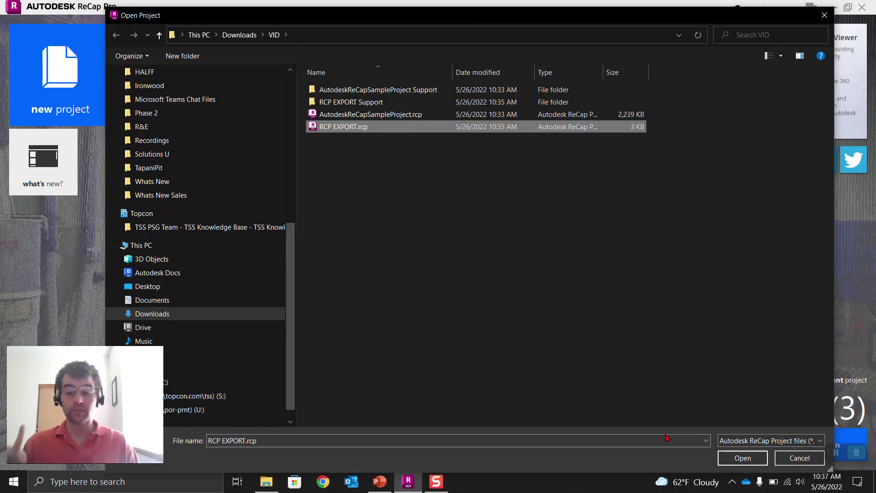
pyautogui.click(785, 440)
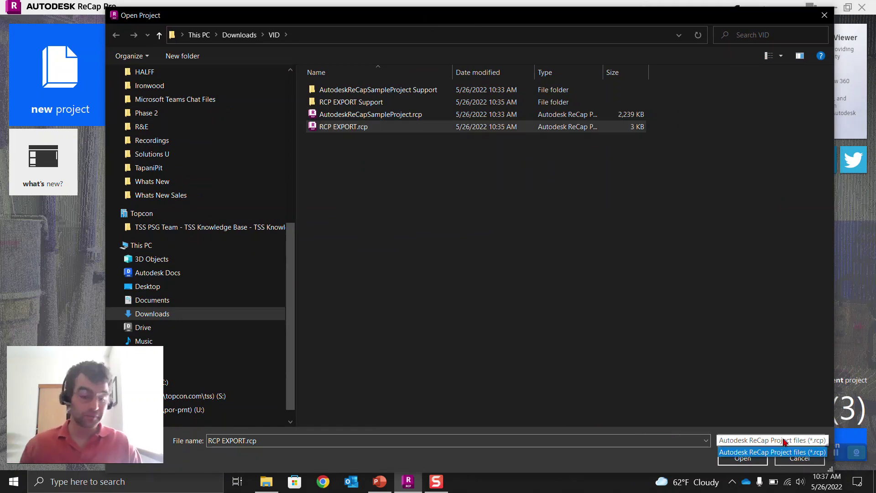
pyautogui.click(748, 462)
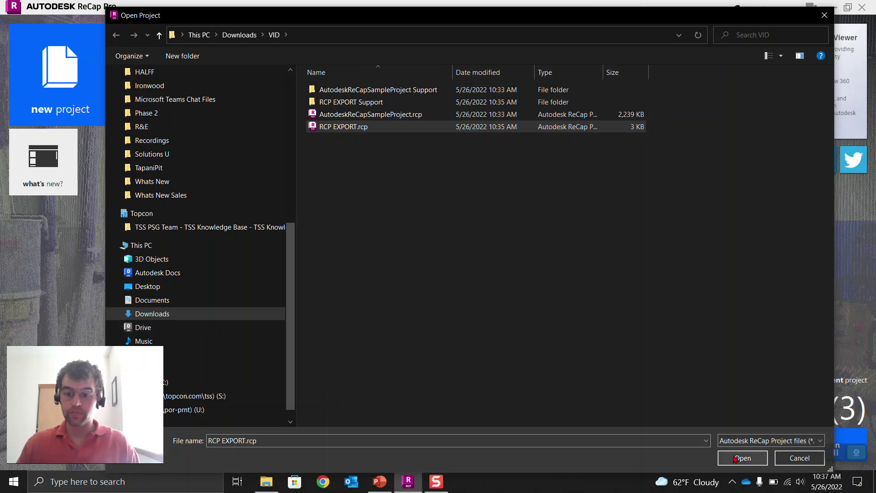
pyautogui.click(737, 460)
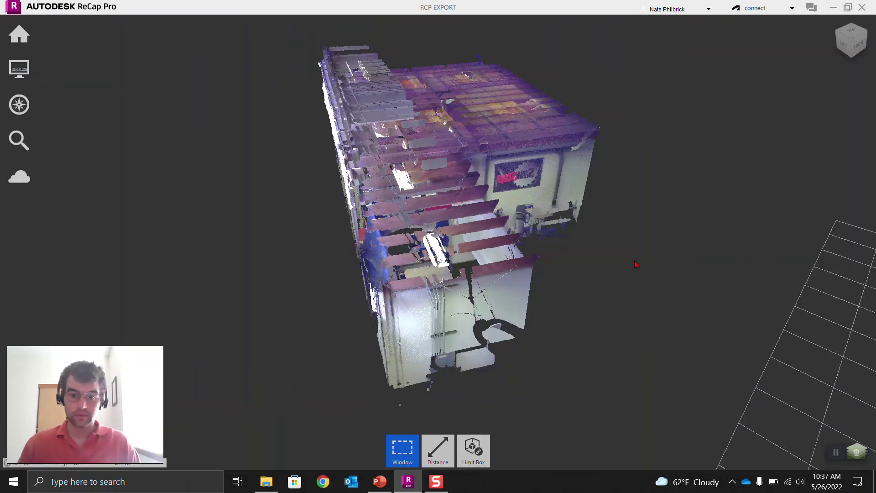
# - Orbit, pan and zoom across the RCP EXPORT building point cloud
pyautogui.moveTo(634, 262); pyautogui.dragTo(410, 274)
pyautogui.moveTo(19, 34)
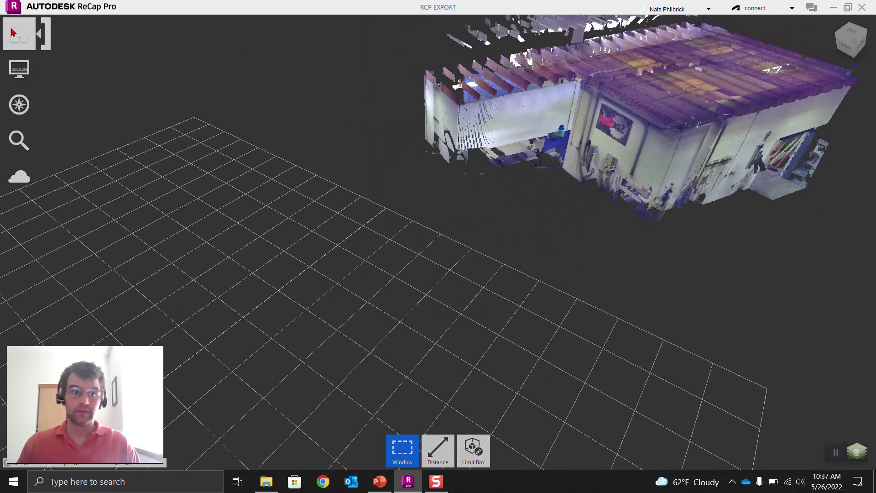
pyautogui.moveTo(258, 34)
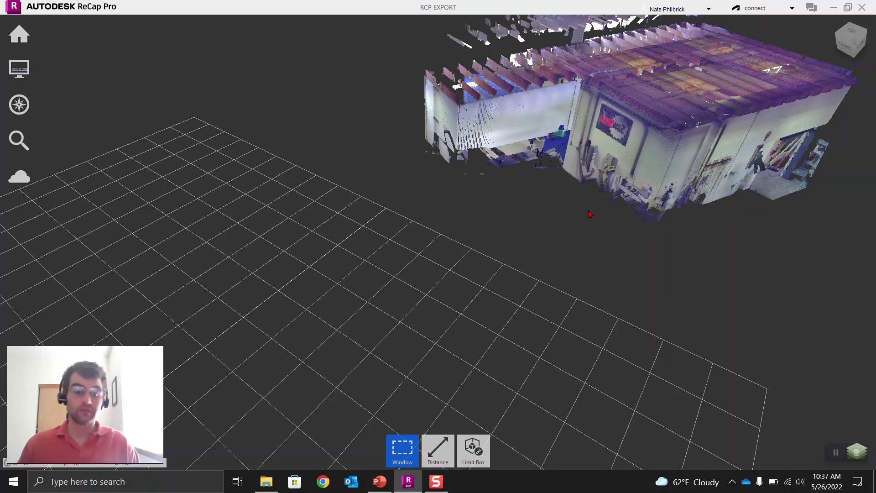
pyautogui.moveTo(589, 213); pyautogui.dragTo(575, 216)
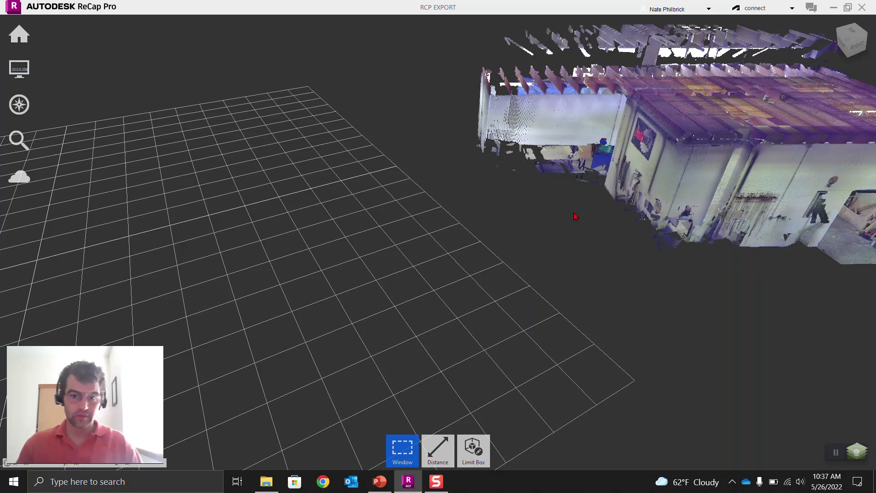
pyautogui.moveTo(596, 230); pyautogui.dragTo(301, 208, button='middle')
pyautogui.scroll(10, 170, 184)
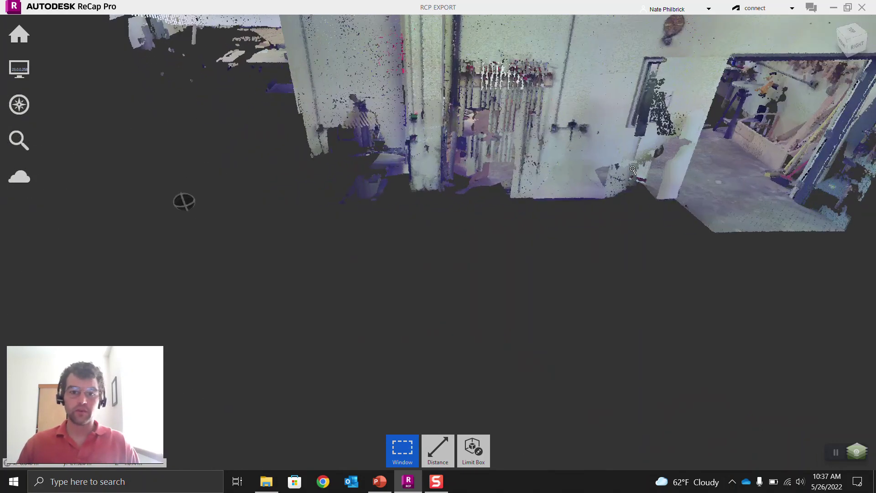
pyautogui.scroll(-5, 283, 319)
pyautogui.moveTo(391, 216); pyautogui.dragTo(391, 216)
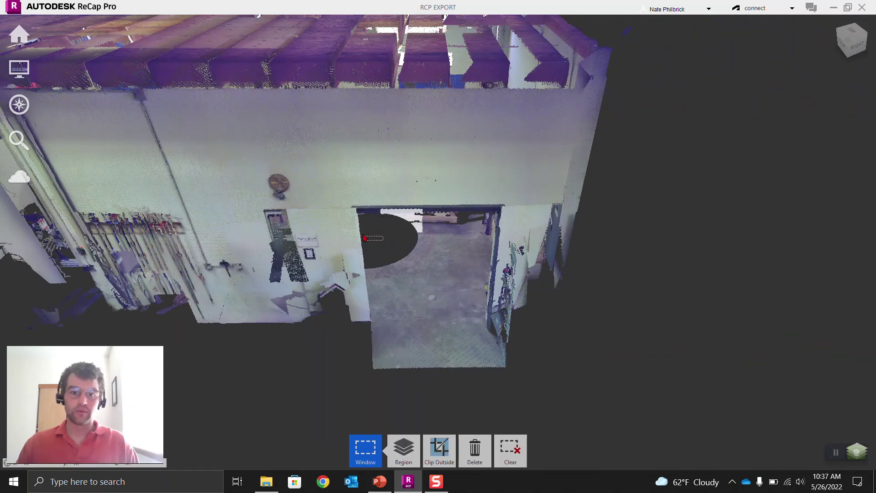
# - Jump into the scan location through the doorway, then return to the Home screen
pyautogui.keyDown('shift'); pyautogui.moveTo(363, 239); pyautogui.dragTo(348, 224, button='middle'); pyautogui.keyUp('shift')
pyautogui.click(395, 243)
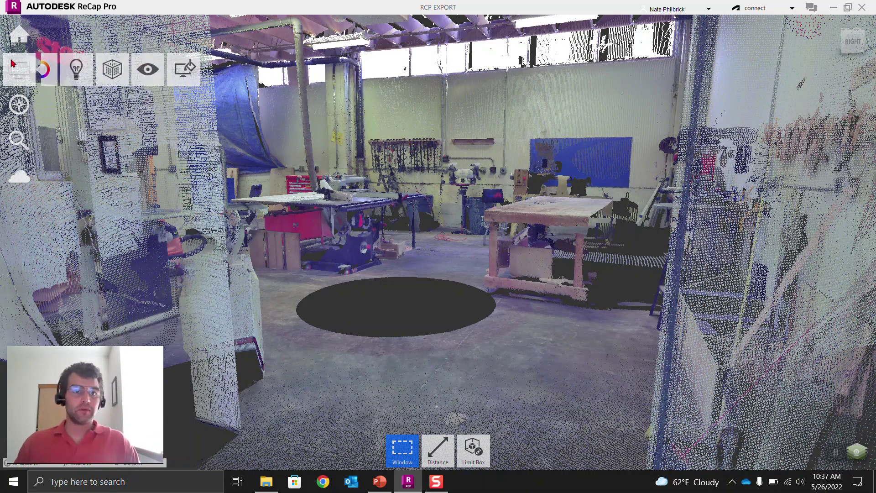
pyautogui.click(17, 34)
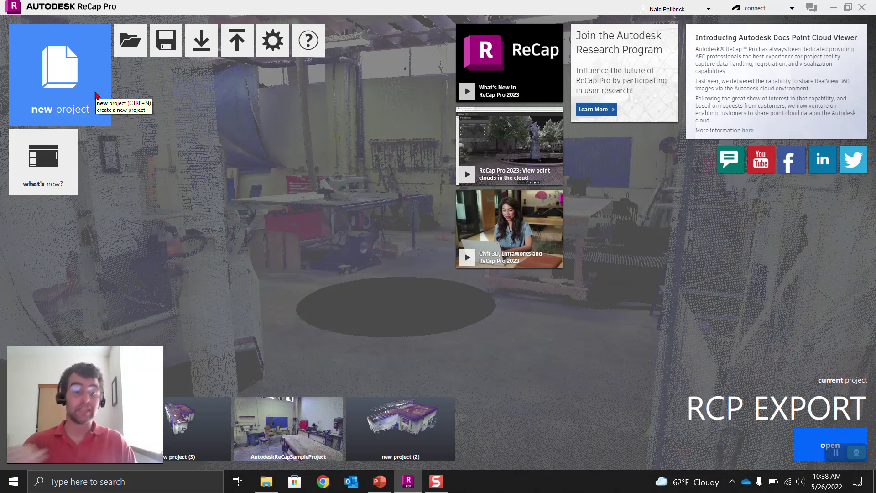
# - Start a new point-cloud import project named new project (4), discarding unsaved changes
pyautogui.click(68, 69)
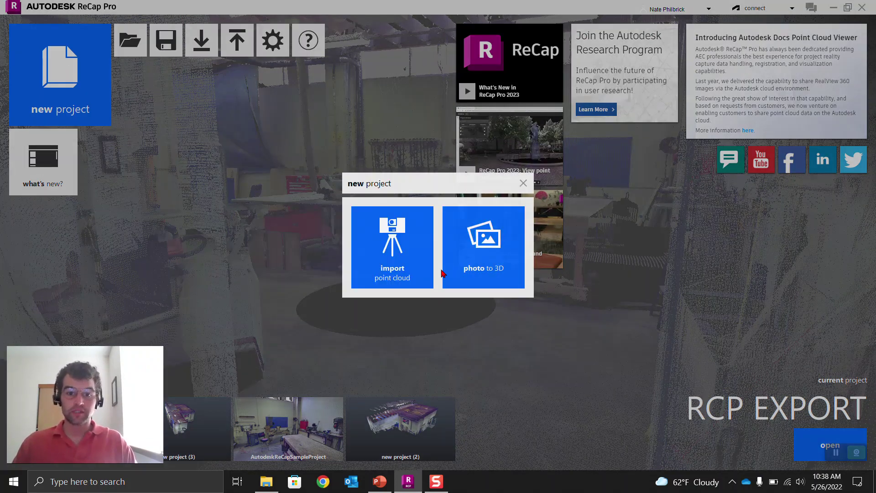
pyautogui.click(427, 265)
pyautogui.click(432, 266)
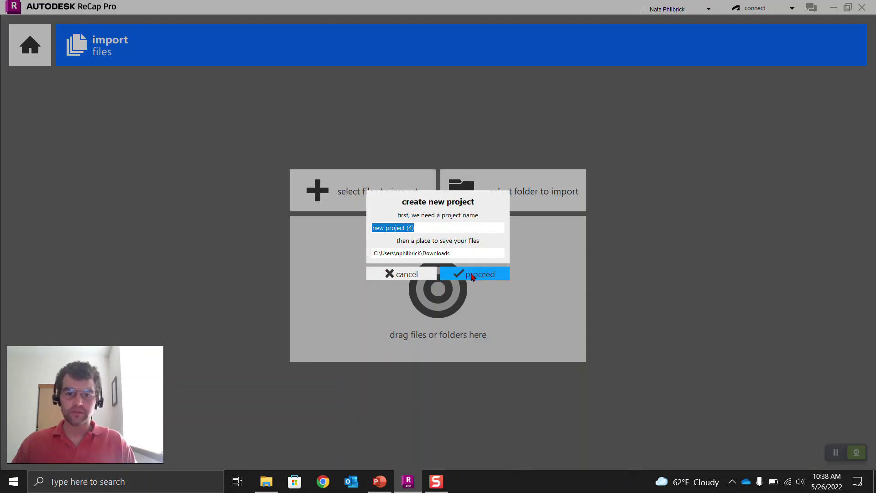
pyautogui.click(473, 274)
# - Import RCS EXPORT.rcs from the VID folder into the project
pyautogui.click(345, 193)
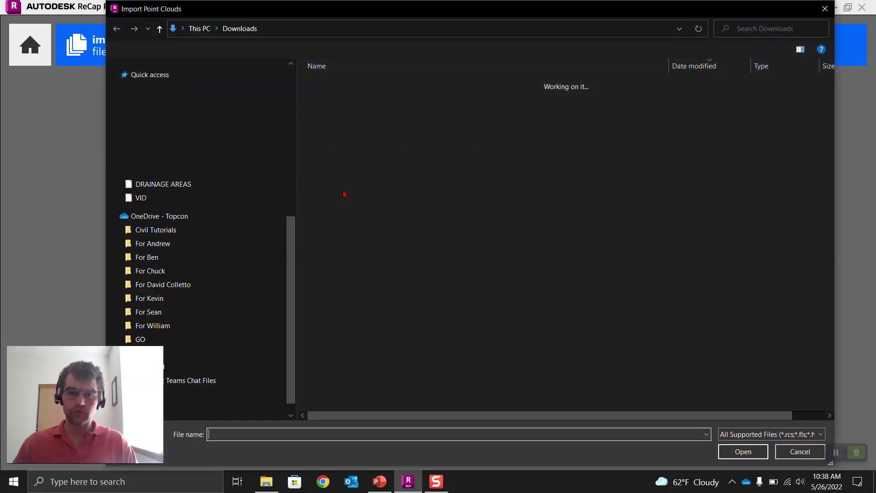
pyautogui.doubleClick(345, 183)
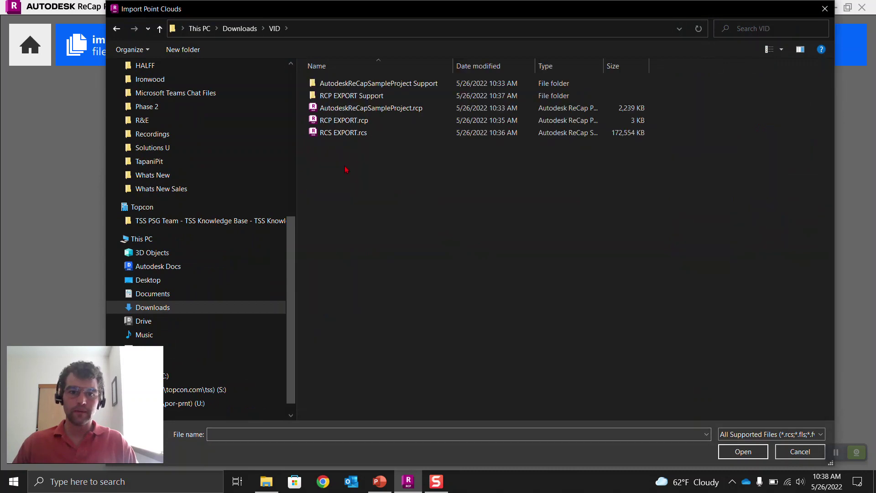
pyautogui.click(343, 132)
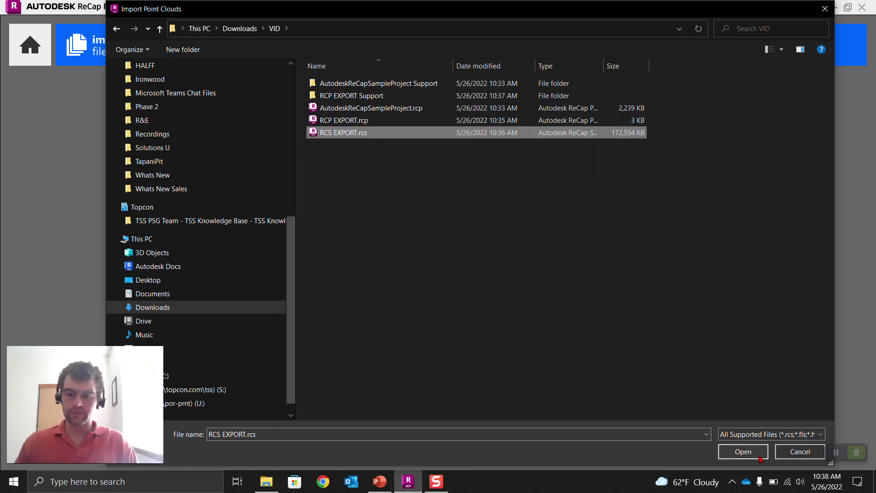
pyautogui.click(742, 451)
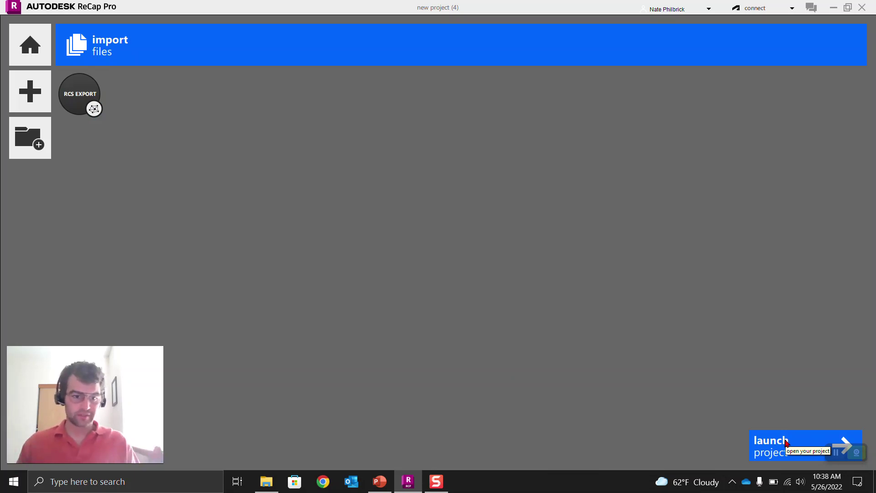
# - Launch new project (4) and orbit the imported cloud to an oblique top-down view
pyautogui.click(787, 442)
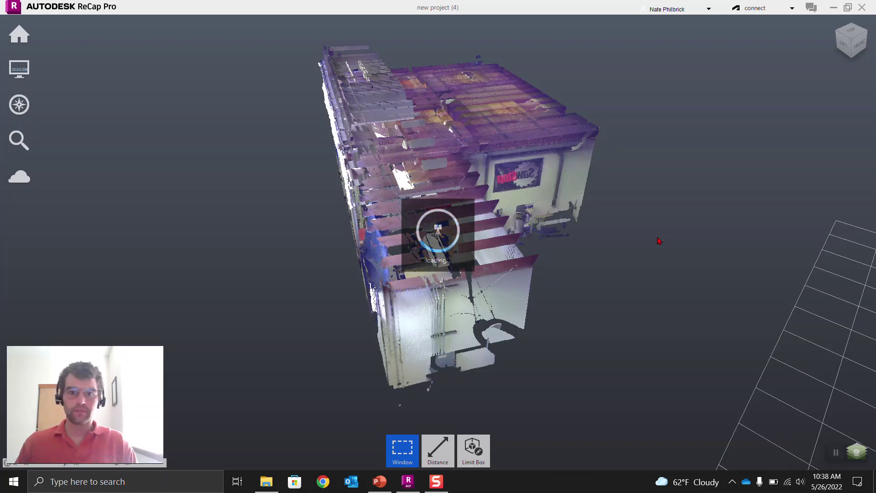
pyautogui.moveTo(694, 205); pyautogui.dragTo(660, 133)
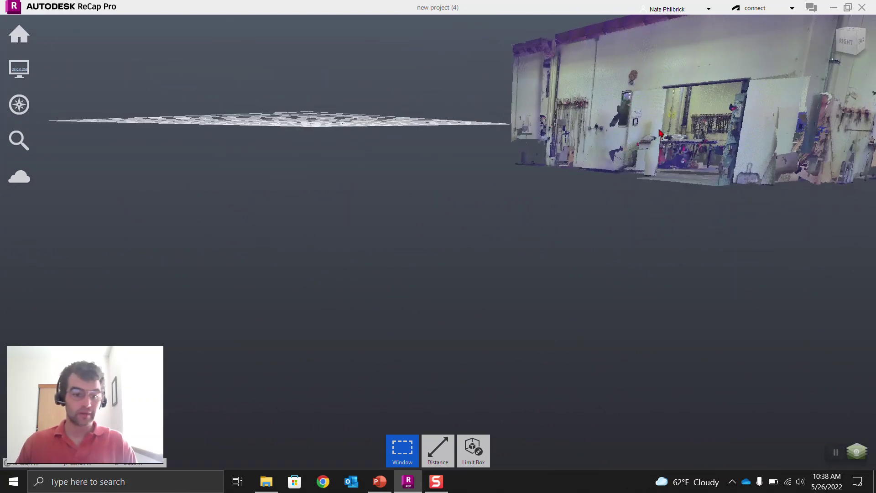
pyautogui.moveTo(510, 216)
pyautogui.mouseDown()
pyautogui.moveTo(658, 264)
pyautogui.moveTo(510, 269)
pyautogui.mouseUp()
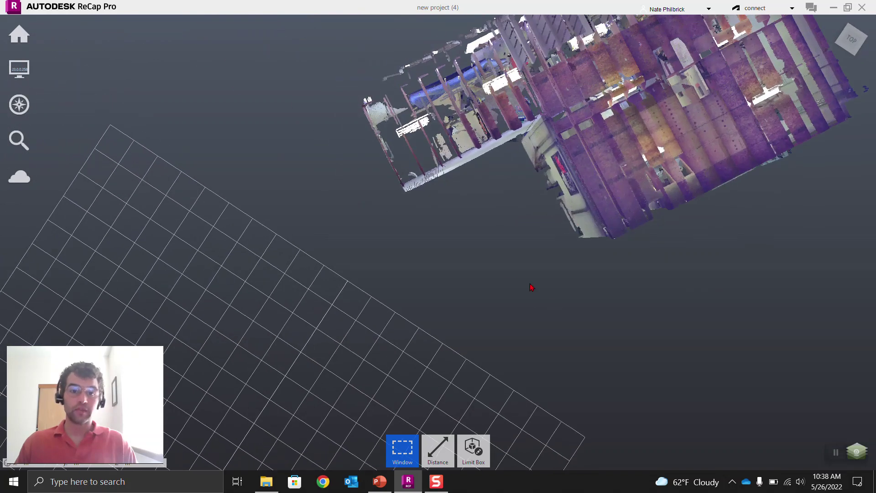
pyautogui.scroll(-3, 509, 269)
# - In File Explorer, open Downloads > new project (4) Support and check its Temporary Cache Files folder
pyautogui.click(266, 481)
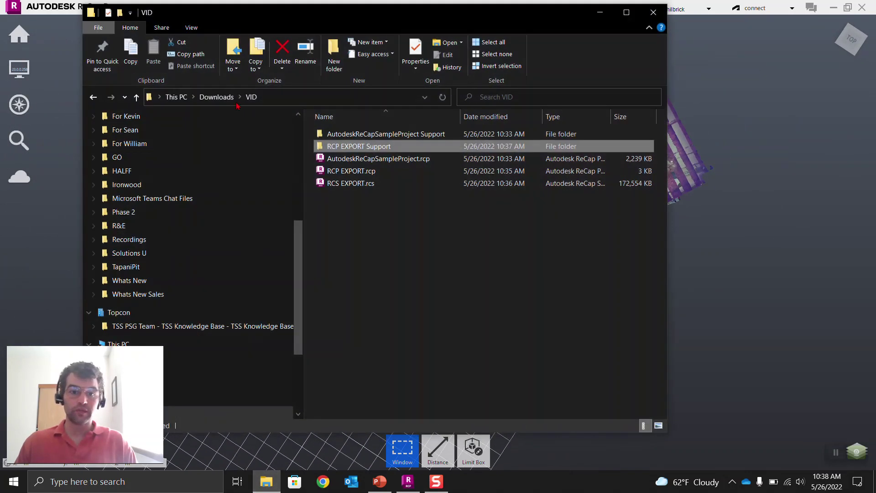
pyautogui.scroll(6, 179, 146)
pyautogui.click(134, 153)
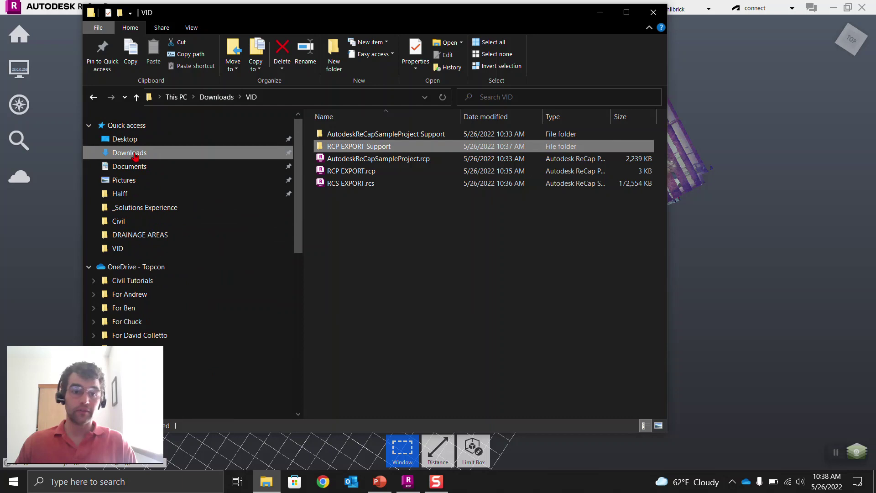
pyautogui.scroll(-5, 392, 228)
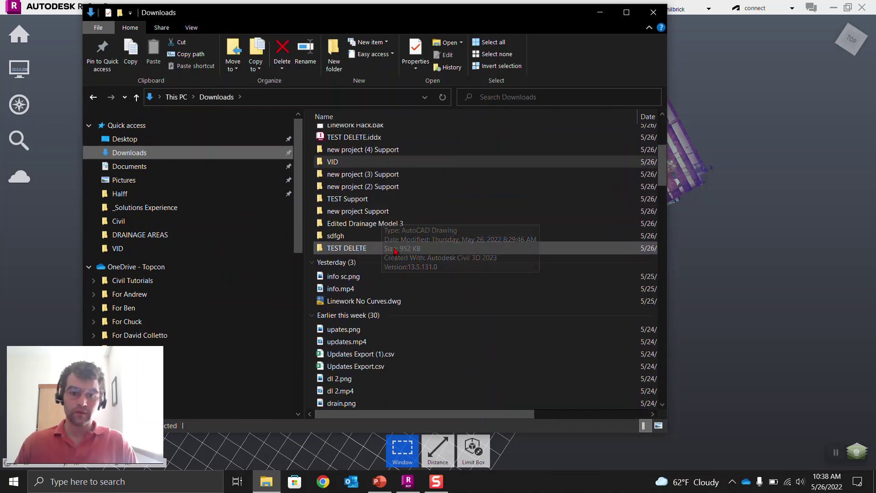
pyautogui.doubleClick(366, 149)
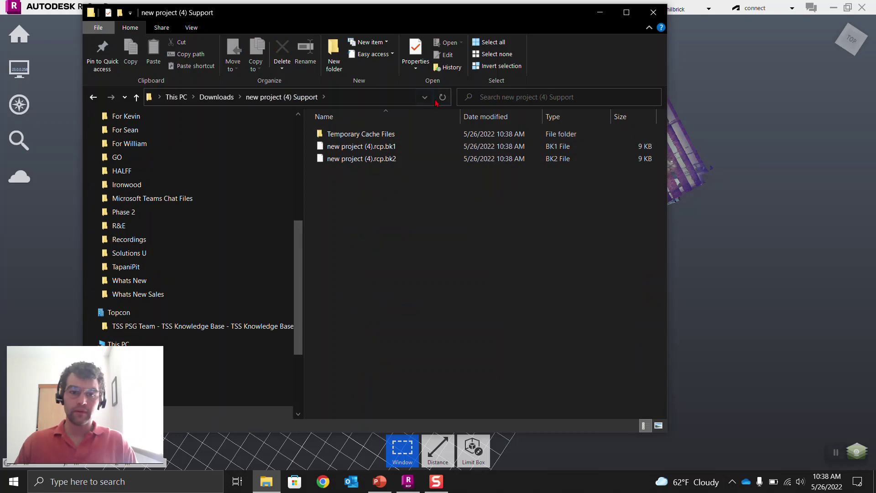
pyautogui.doubleClick(381, 137)
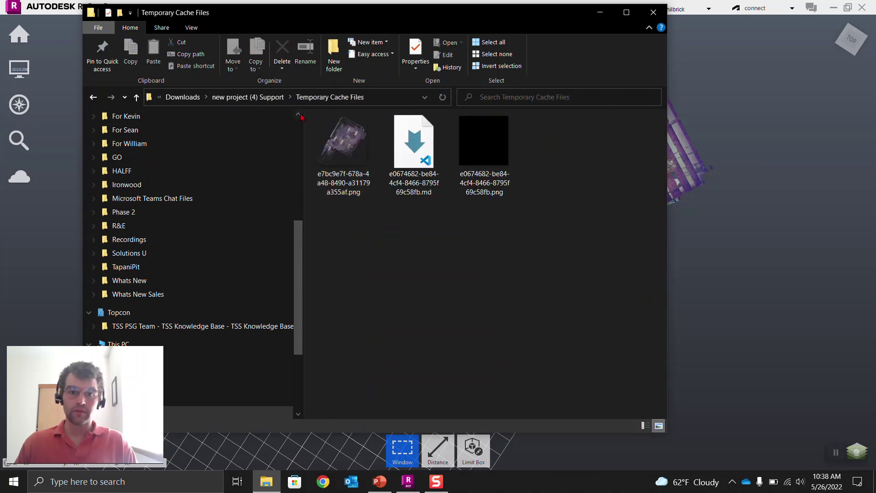
pyautogui.click(279, 97)
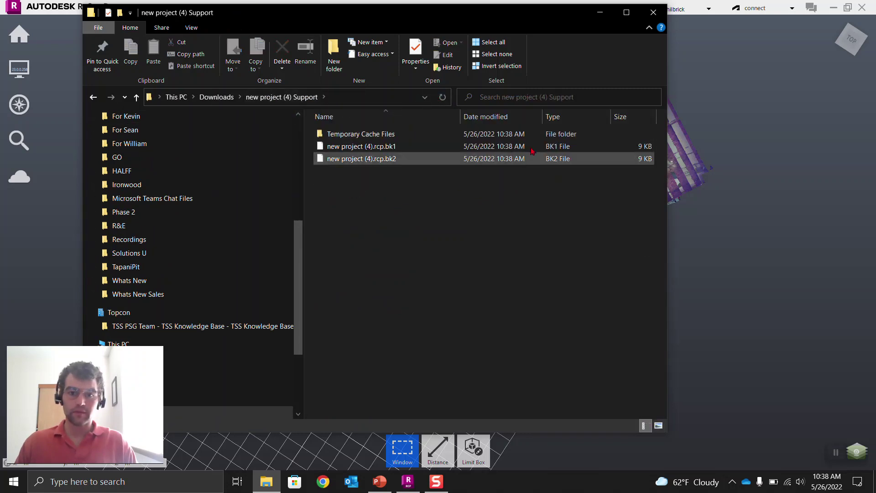